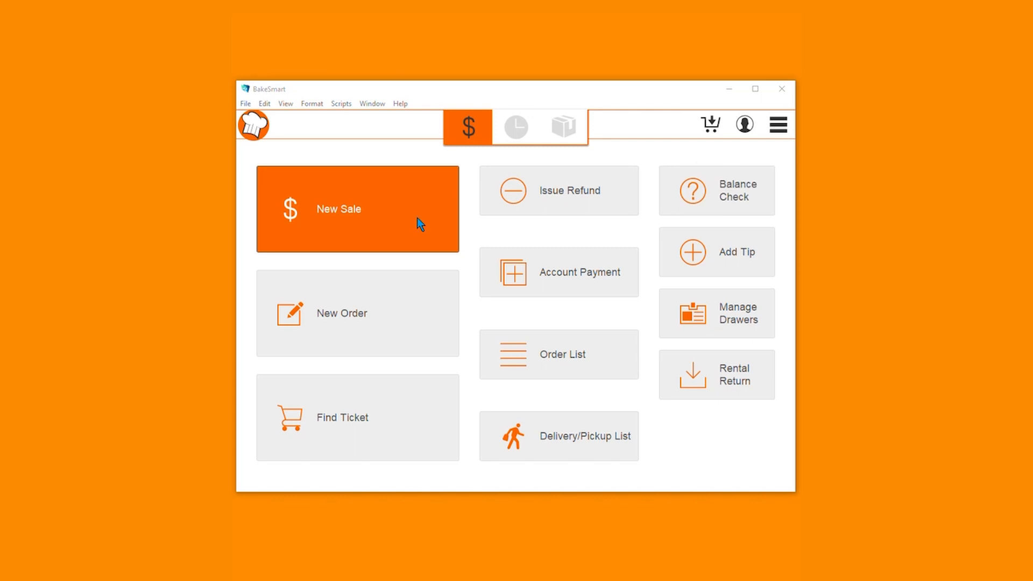
# Log in with the password to a new sale ticket and add the Deli's Italian Combo
pyautogui.click(417, 217)
pyautogui.write('1234')
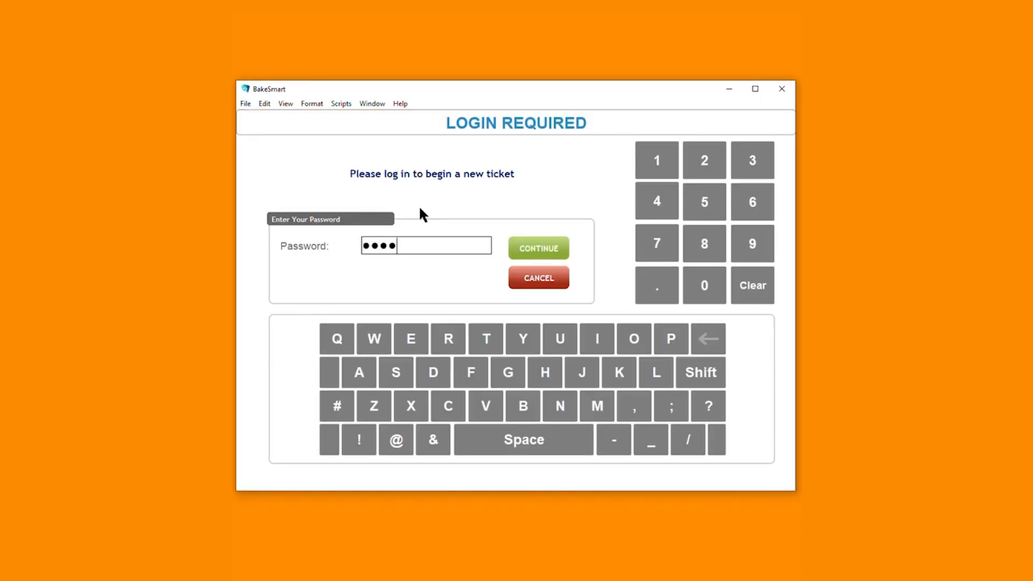
pyautogui.press('Return')
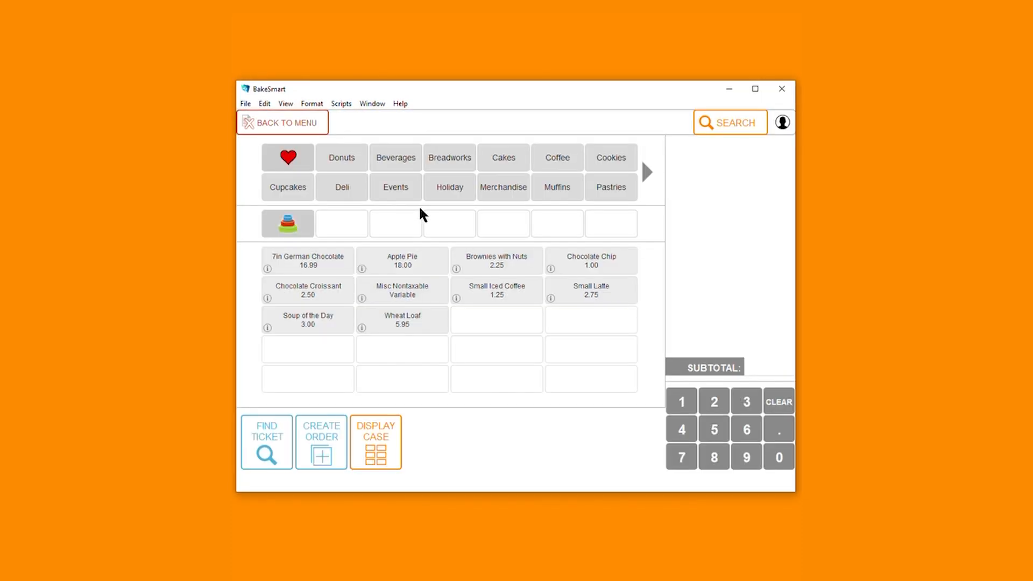
pyautogui.click(358, 190)
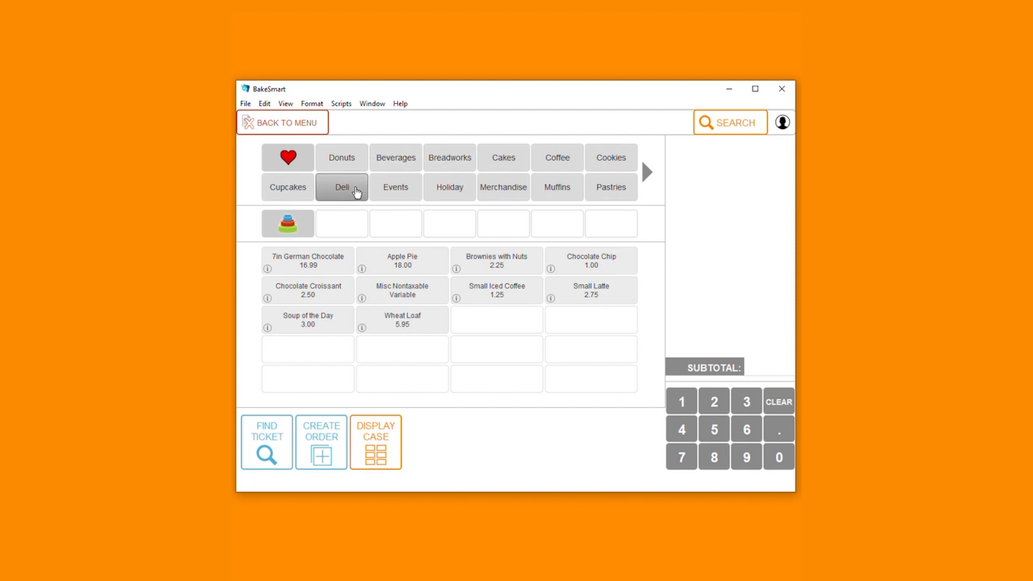
pyautogui.click(297, 230)
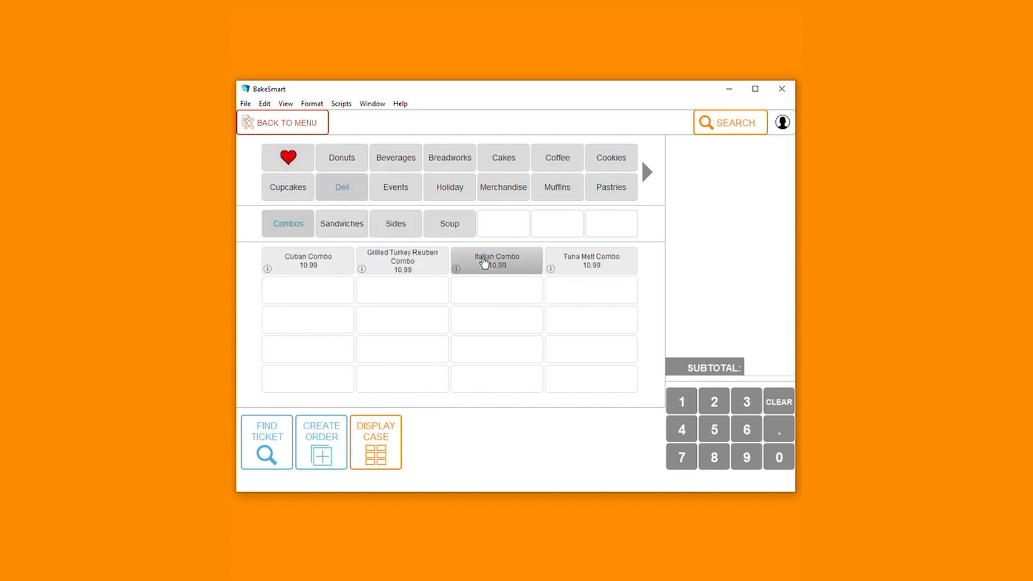
pyautogui.click(485, 263)
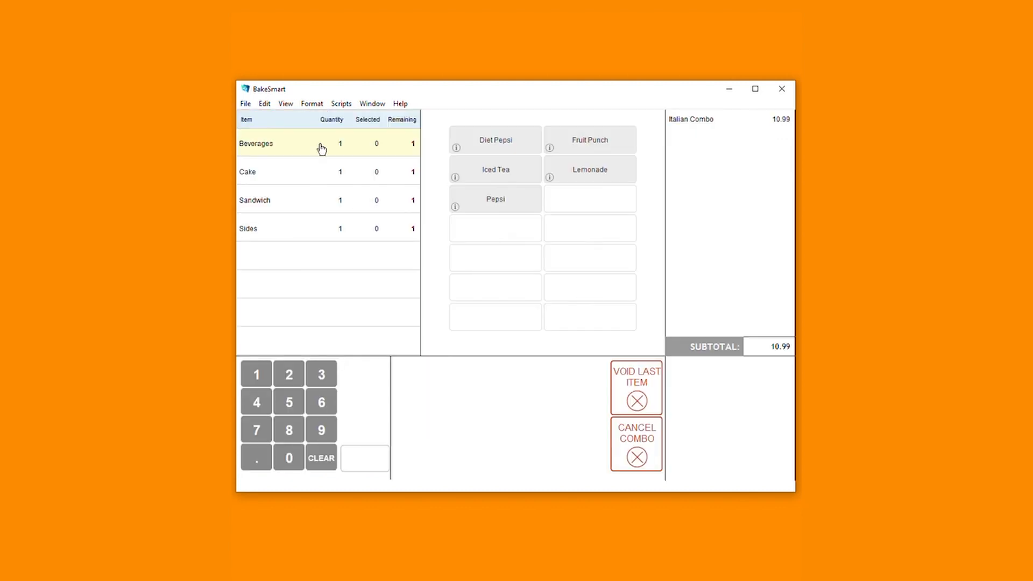
# Choose Diet Pepsi, Chocolate / Vanilla cake, Italian sandwich and Pasta Salad for the combo
pyautogui.click(497, 145)
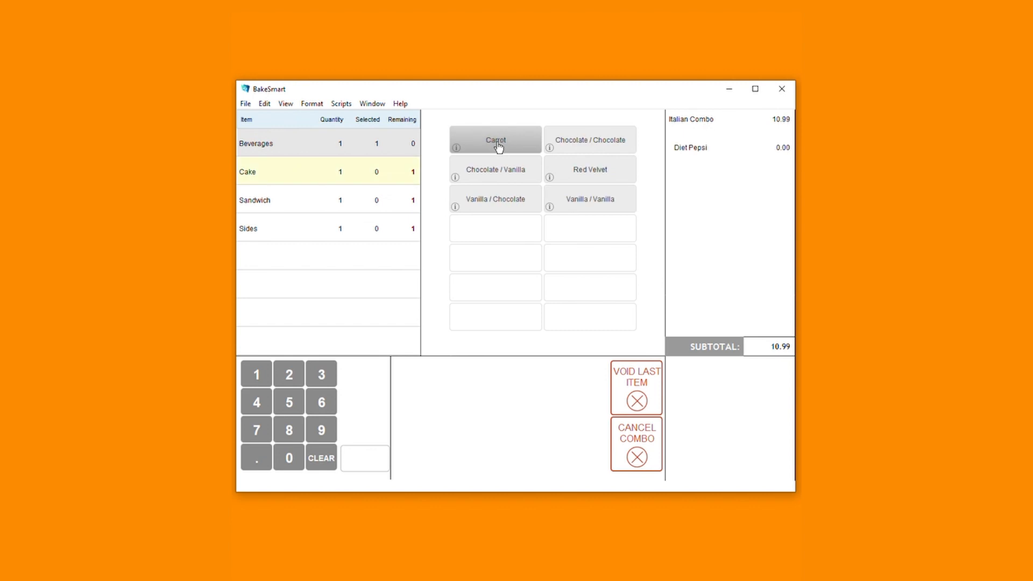
pyautogui.click(500, 175)
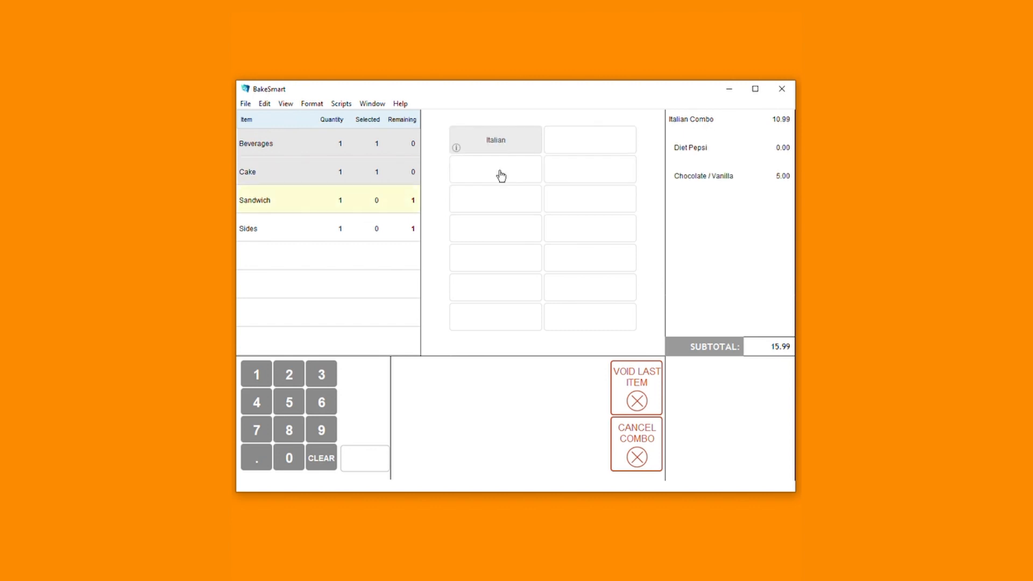
pyautogui.click(506, 144)
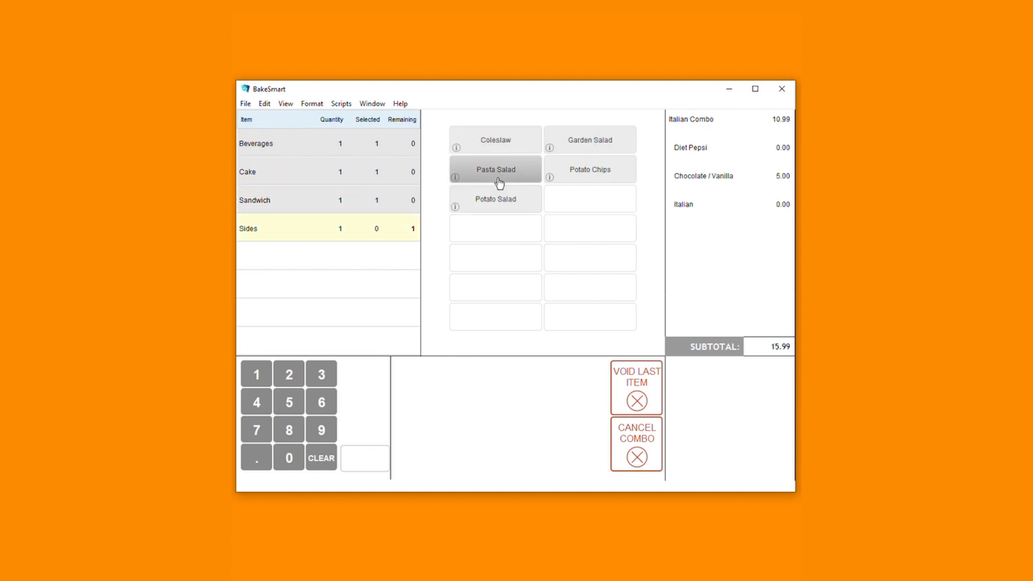
pyautogui.click(506, 172)
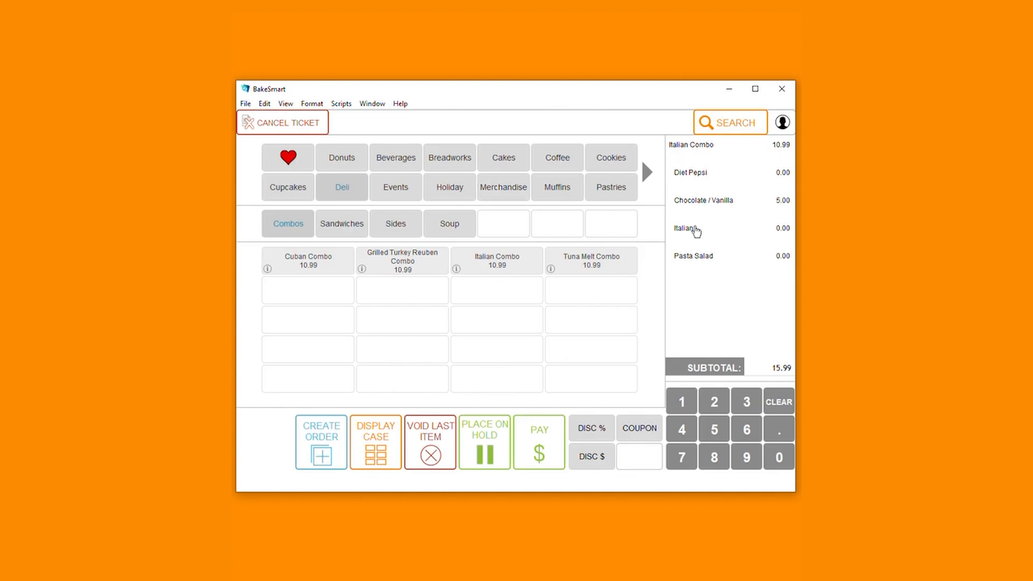
# Go to payment, then cancel the ticket and confirm the cancellation
pyautogui.click(520, 443)
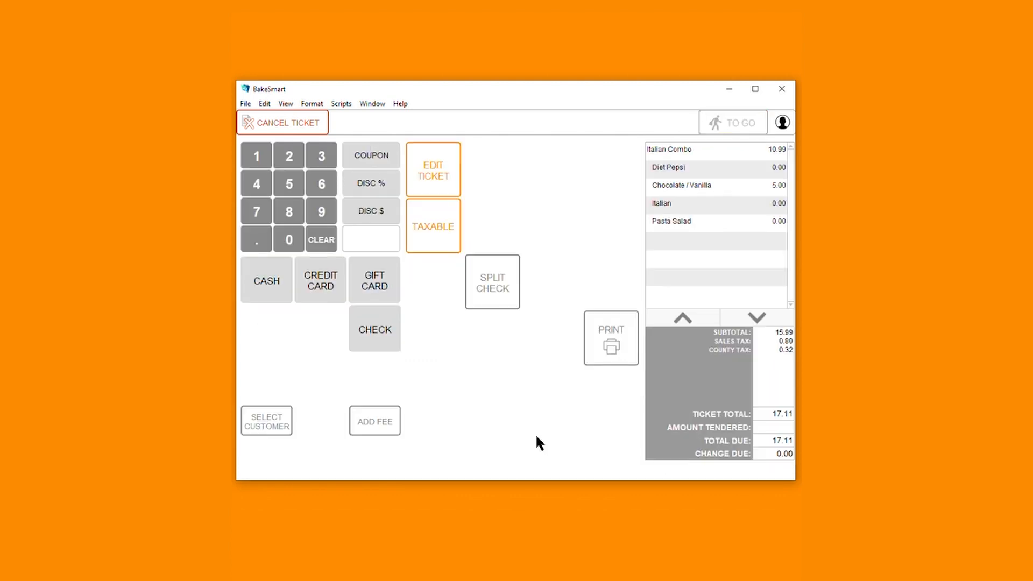
pyautogui.click(273, 132)
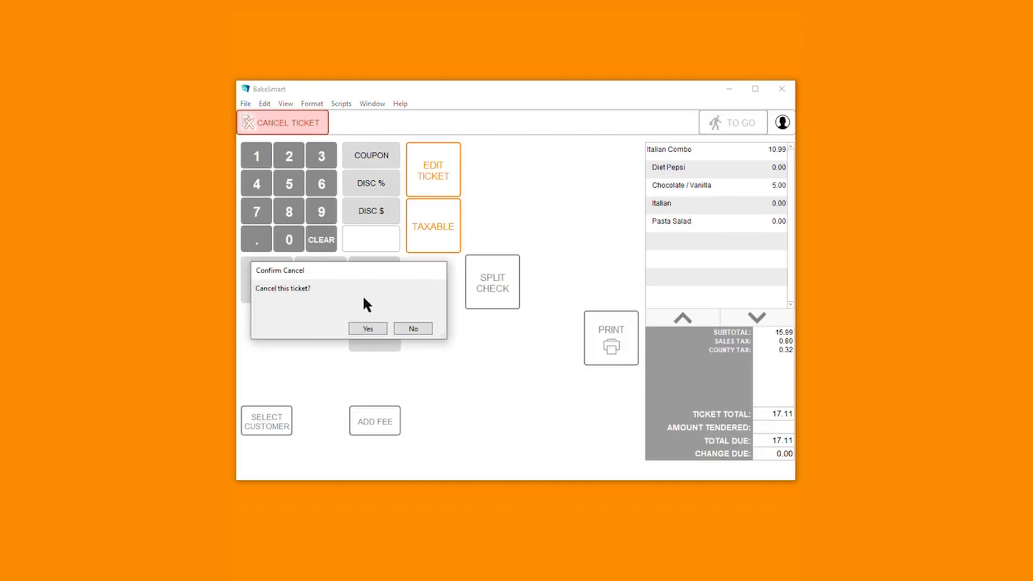
pyautogui.click(366, 325)
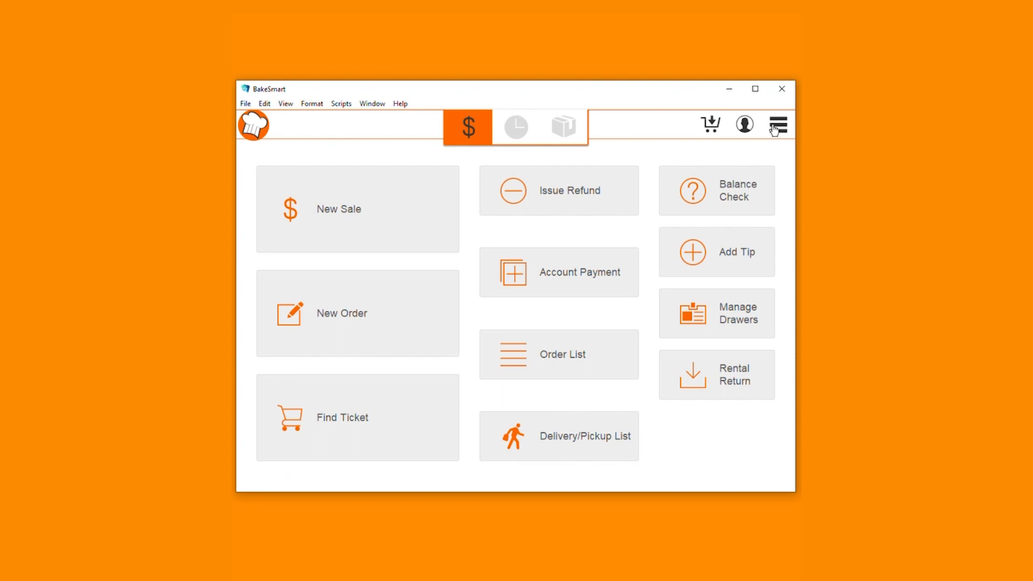
# Create a new product record in Lists > Products named 'Breakfast Pastry Tray'
pyautogui.click(777, 126)
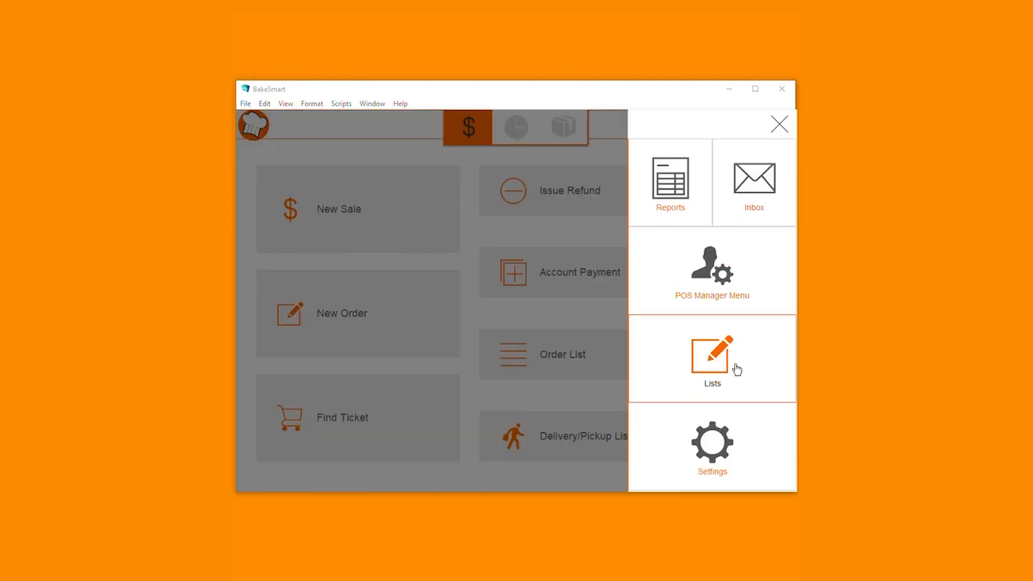
pyautogui.click(736, 369)
pyautogui.click(746, 384)
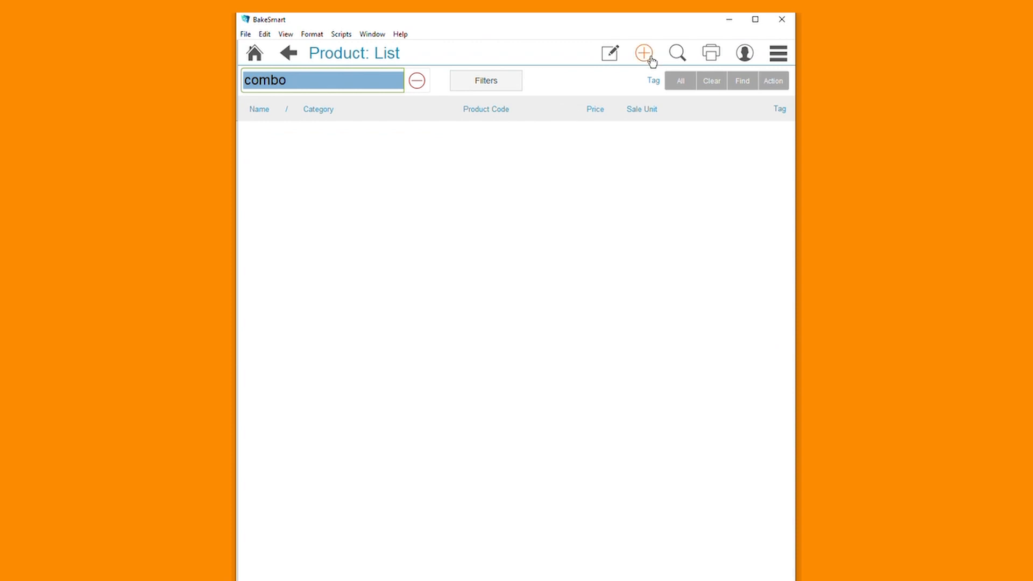
pyautogui.click(645, 58)
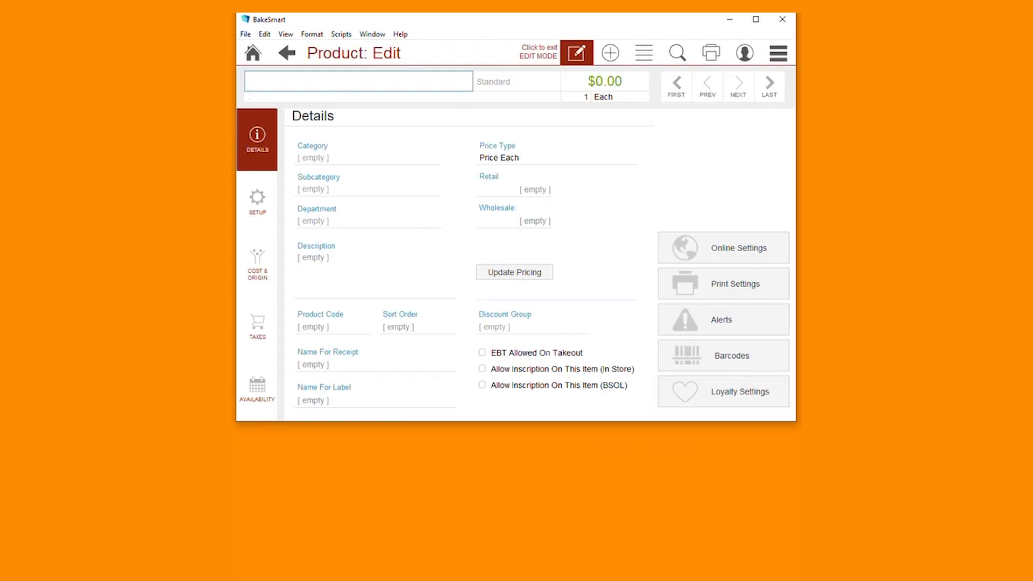
pyautogui.write('Breakfast Pas')
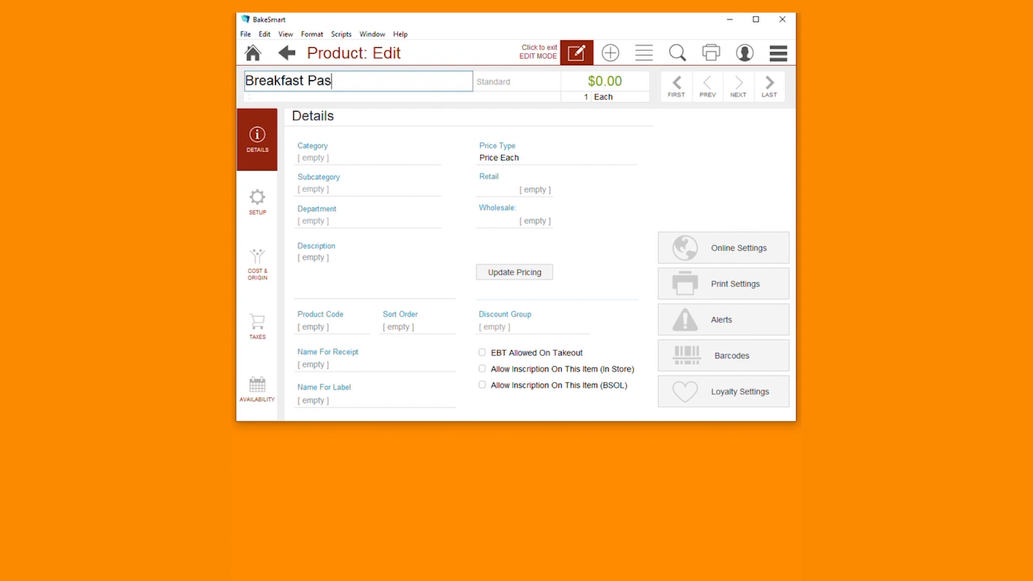
pyautogui.write('try Tray')
pyautogui.click(508, 80)
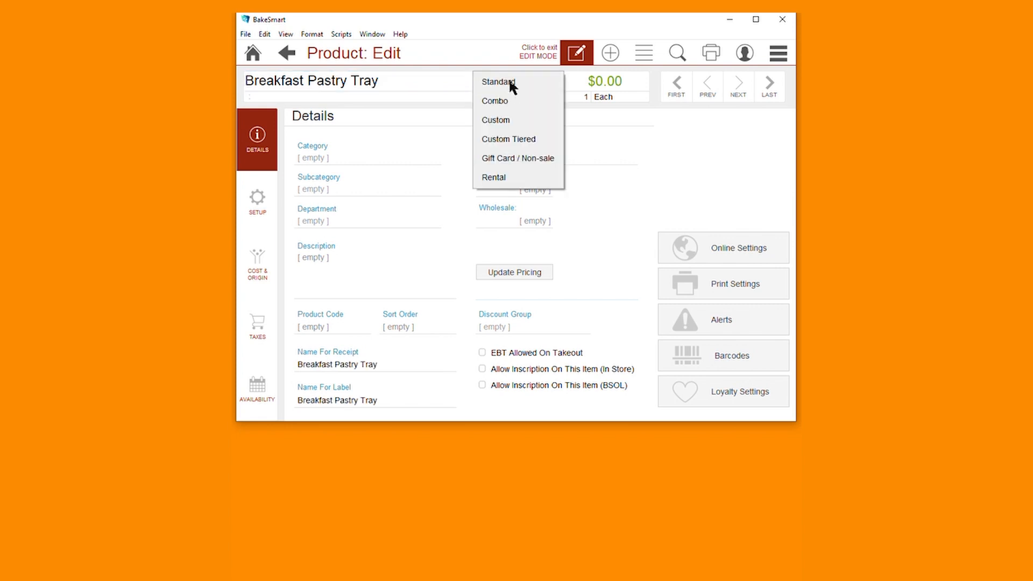
# Make the product a Combo in category Pastries, subcategory Assortment
pyautogui.click(514, 103)
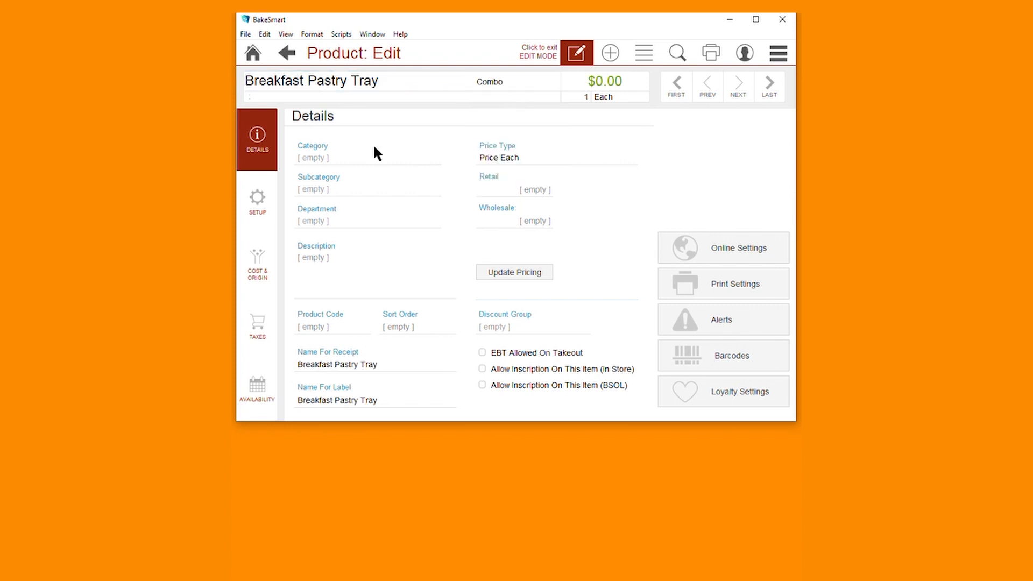
pyautogui.click(331, 158)
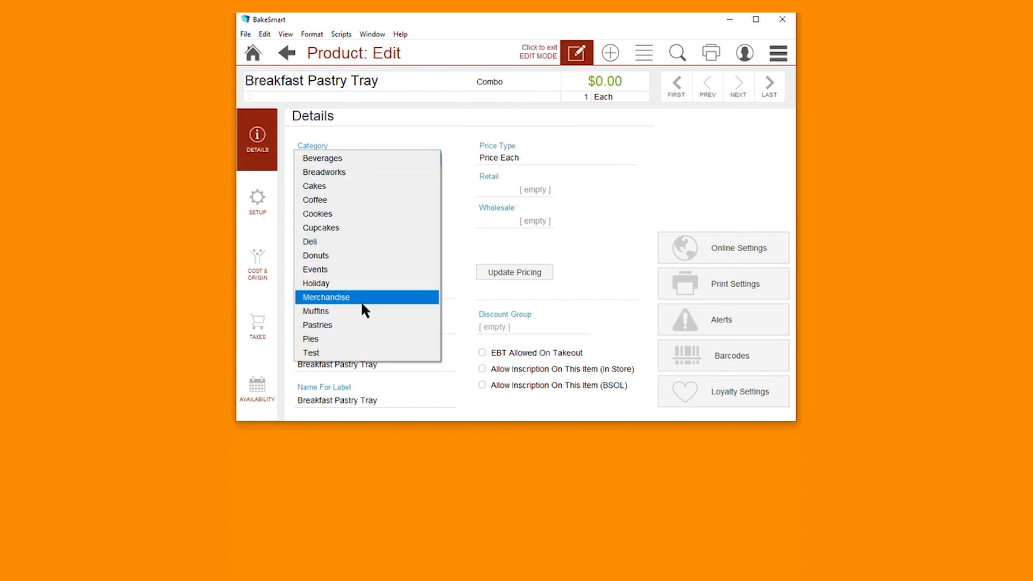
pyautogui.click(366, 327)
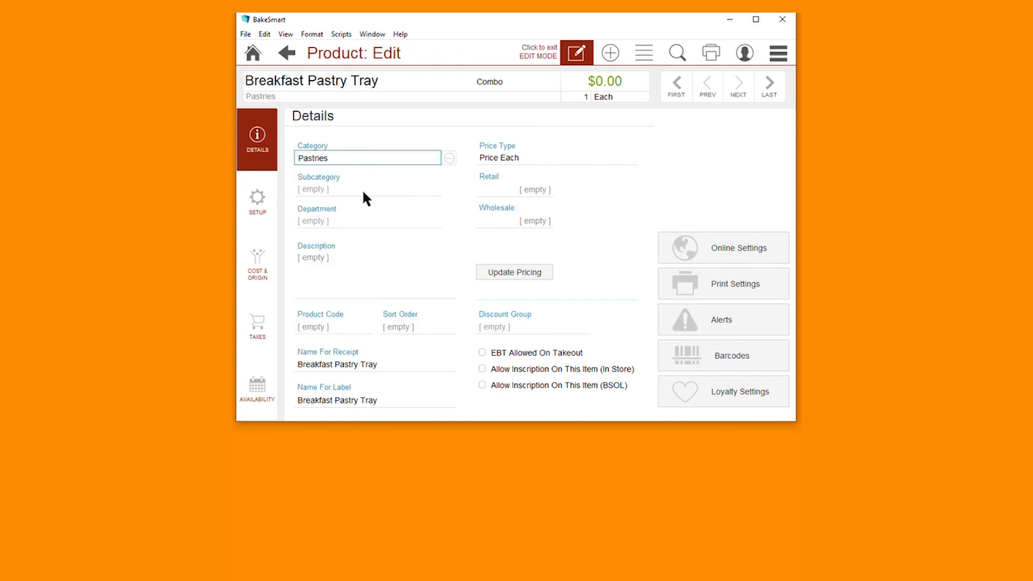
pyautogui.click(364, 193)
pyautogui.click(364, 189)
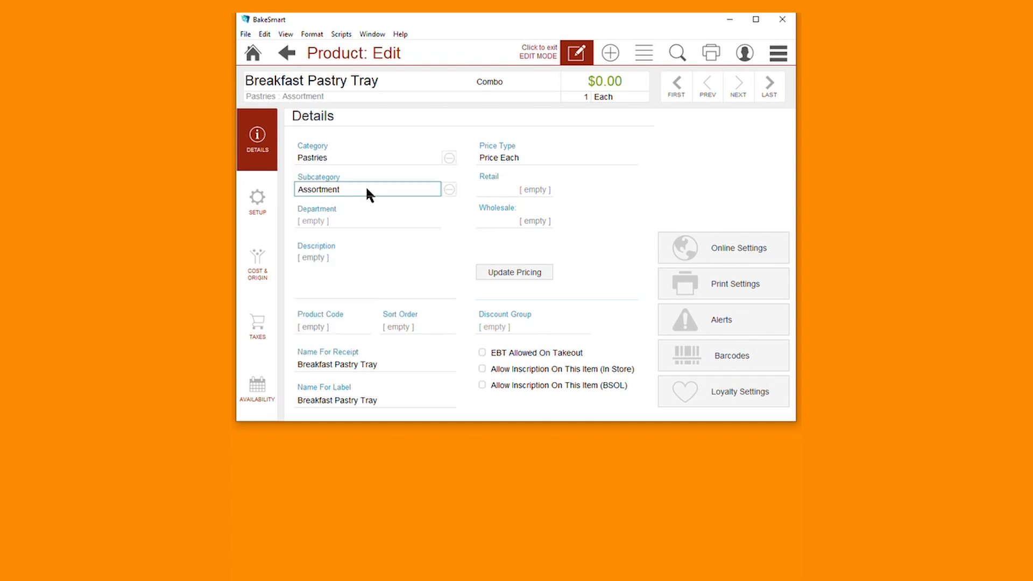
# Set the retail price to 5.00 and update pricing for the current product only
pyautogui.click(541, 189)
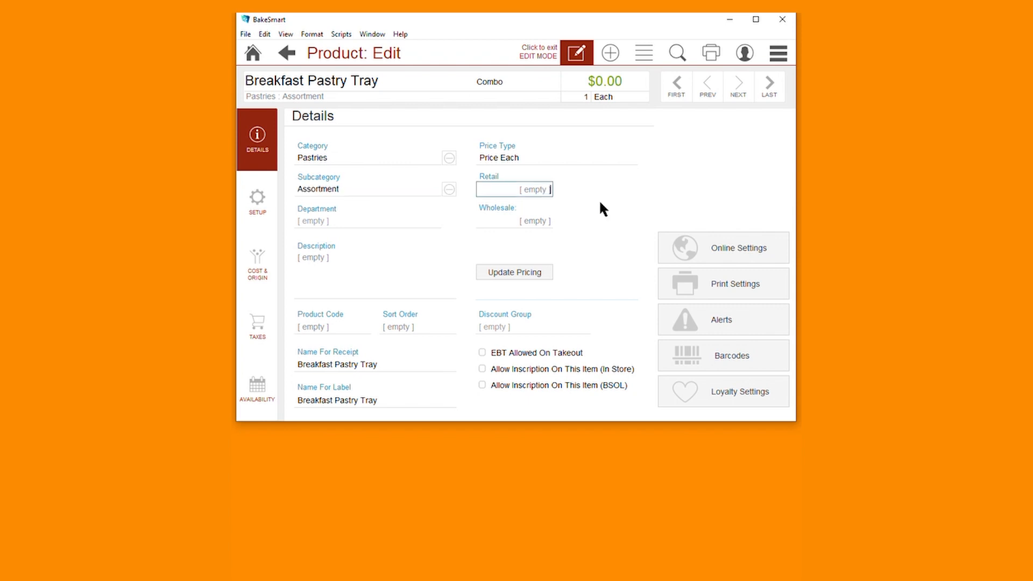
pyautogui.write('5.00')
pyautogui.click(531, 271)
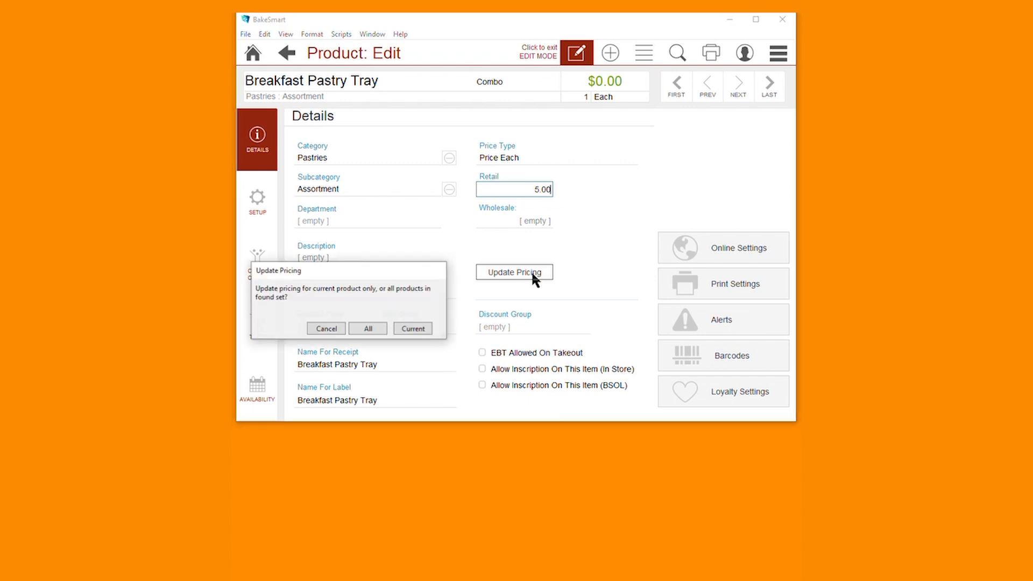
pyautogui.click(412, 329)
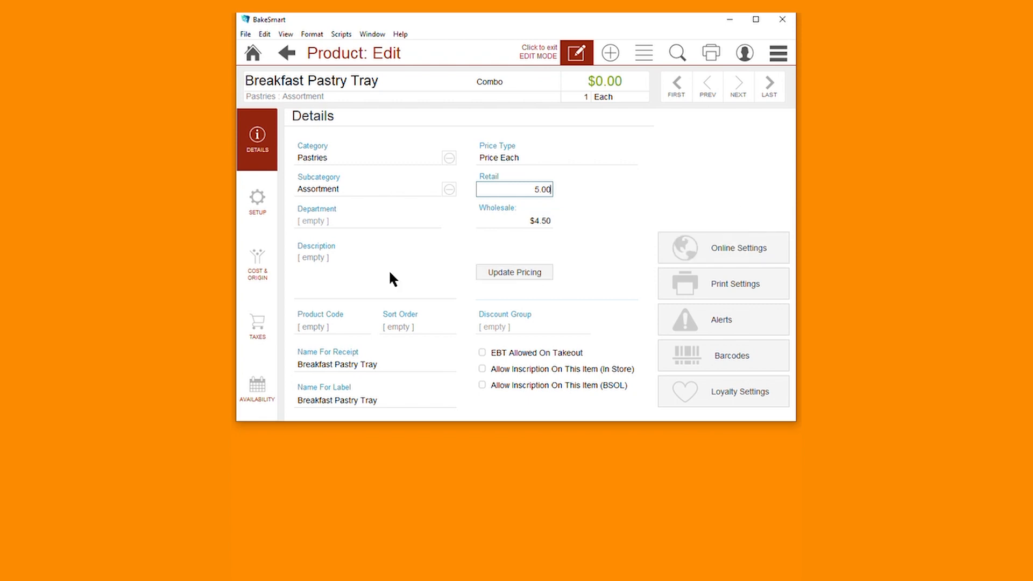
pyautogui.click(333, 269)
# Write a description offering 4 muffins, 4 donuts and 4 danish, 'Great for brunch celebrations!'
pyautogui.write('Assortd')
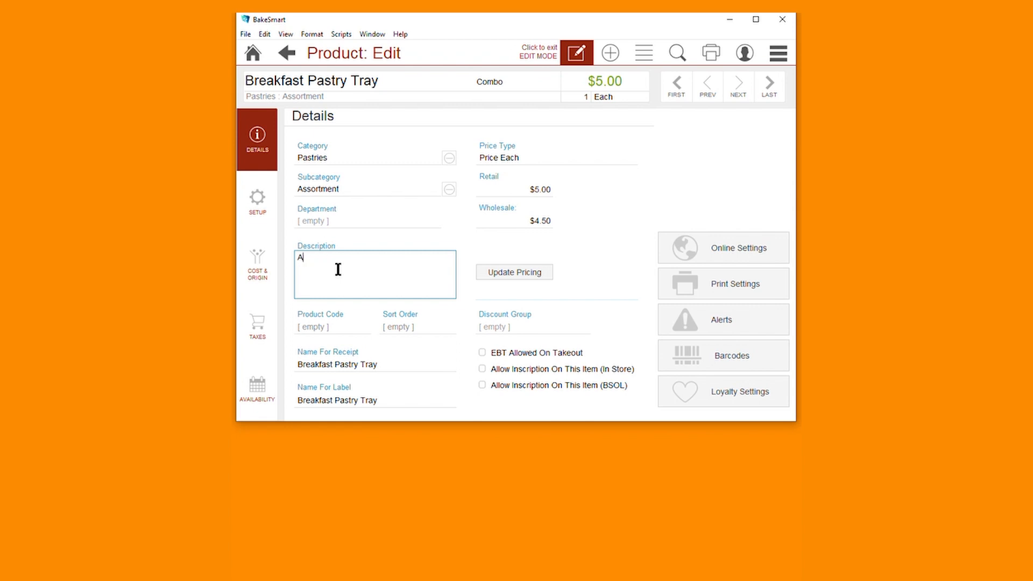
pyautogui.press('BackSpace')
pyautogui.write('ed Pastry T')
pyautogui.write('ray ')
pyautogui.write('with ht e')
pyautogui.press('BackSpace')
pyautogui.press('BackSpace')
pyautogui.press('BackSpace')
pyautogui.press('BackSpace')
pyautogui.write('the option of 4 ')
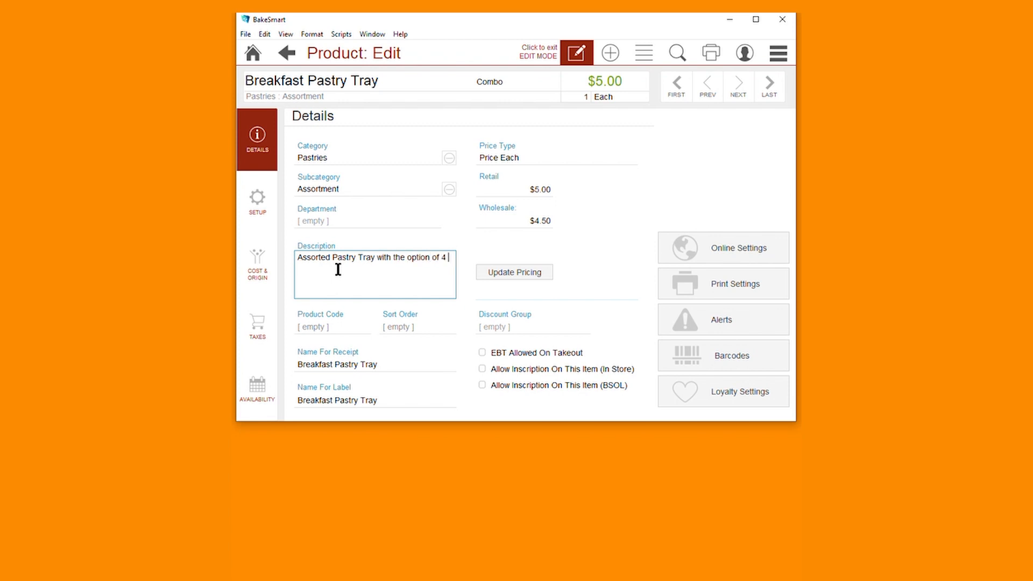
pyautogui.write('muffins. 4 donuts and 4 danish. Great f')
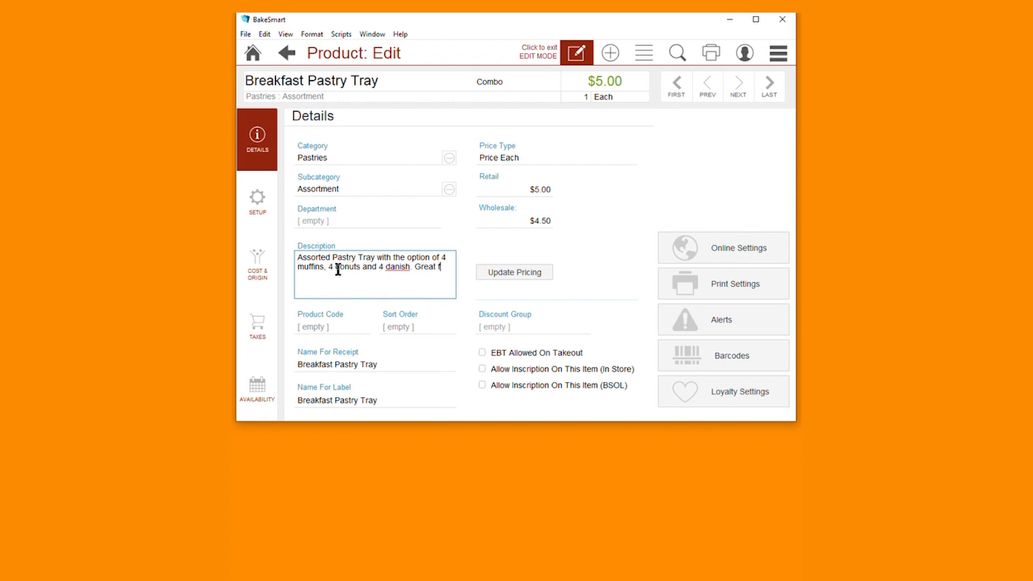
pyautogui.write('or ')
pyautogui.write('brunch cel')
pyautogui.write('ebrations!')
# Insert breakfast pastry tray.jpg as the product picture
pyautogui.click(745, 170)
pyautogui.click(629, 164)
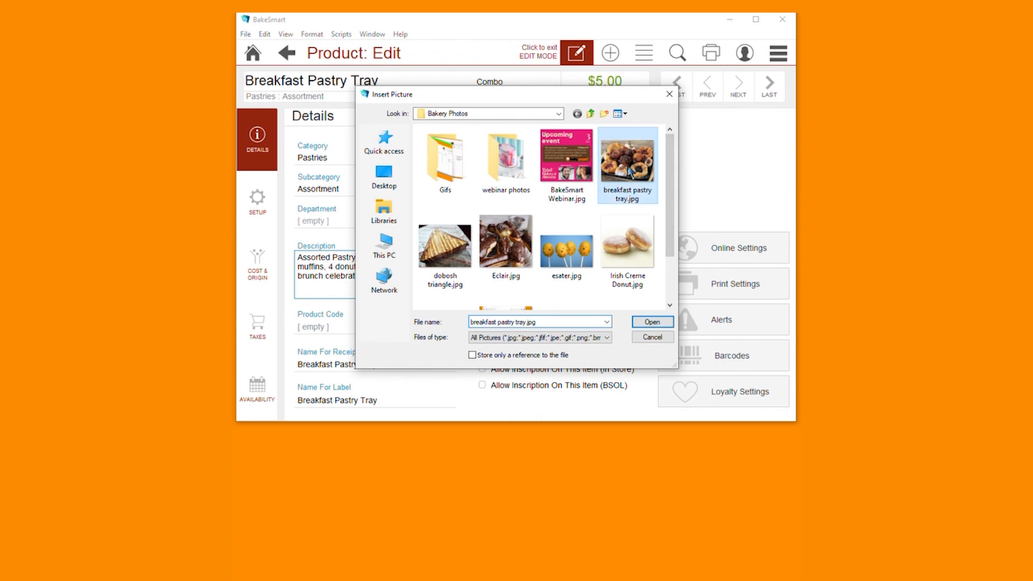
pyautogui.click(652, 322)
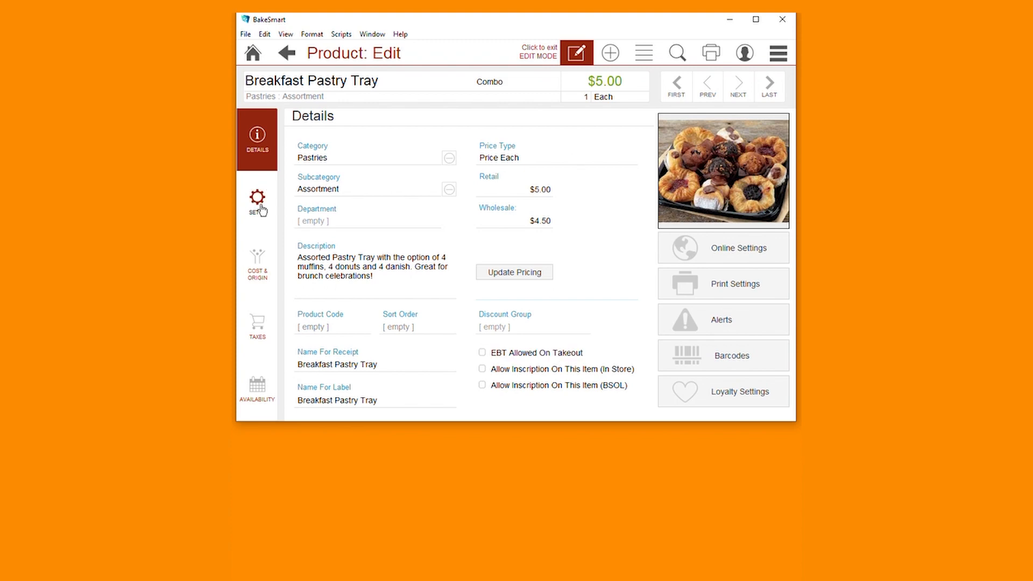
pyautogui.click(258, 210)
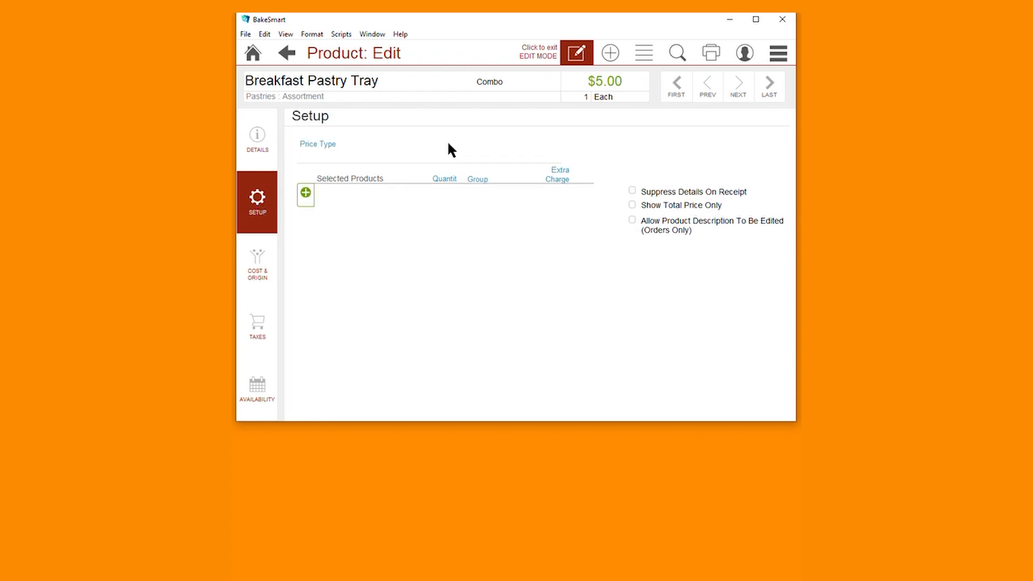
# Set the combo Price Type to 'Base Price Plus Total Price Of Selected Products'
pyautogui.click(386, 156)
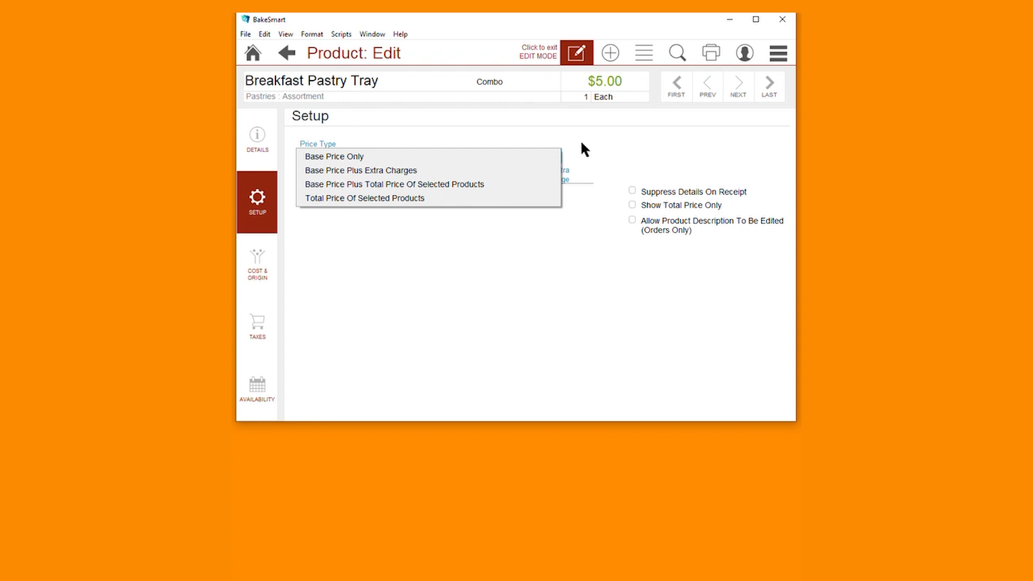
pyautogui.click(433, 187)
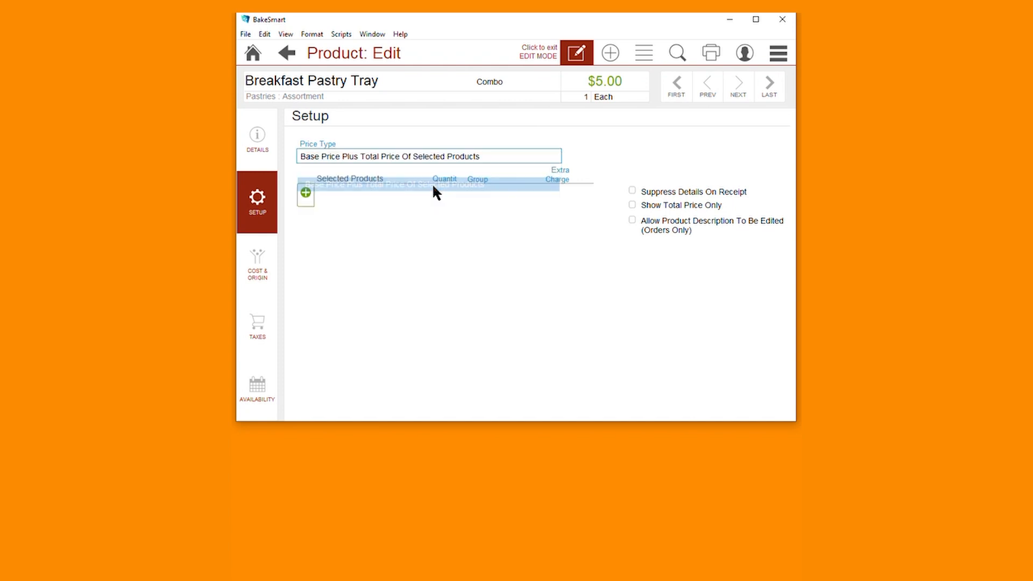
pyautogui.click(434, 156)
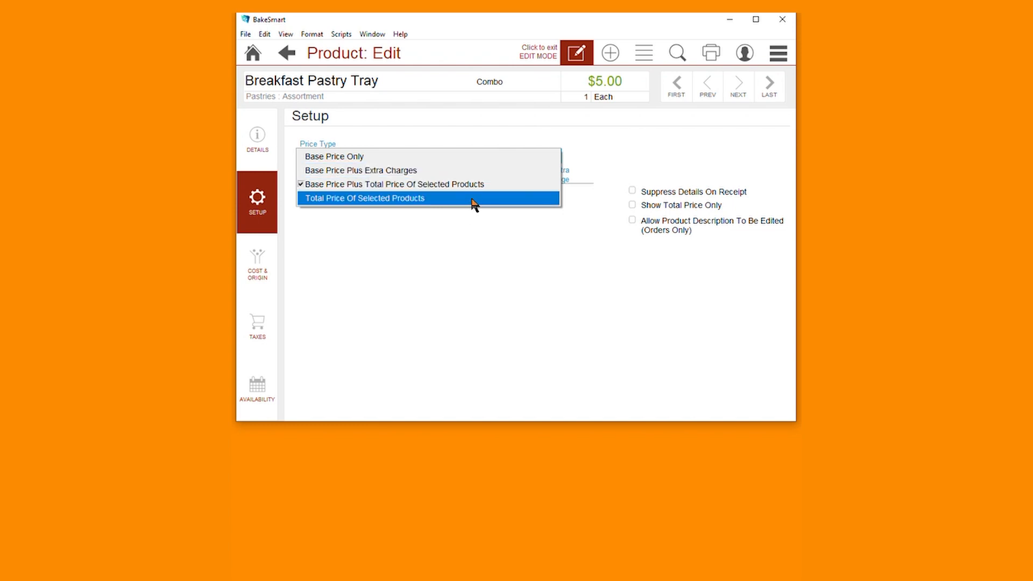
pyautogui.click(488, 186)
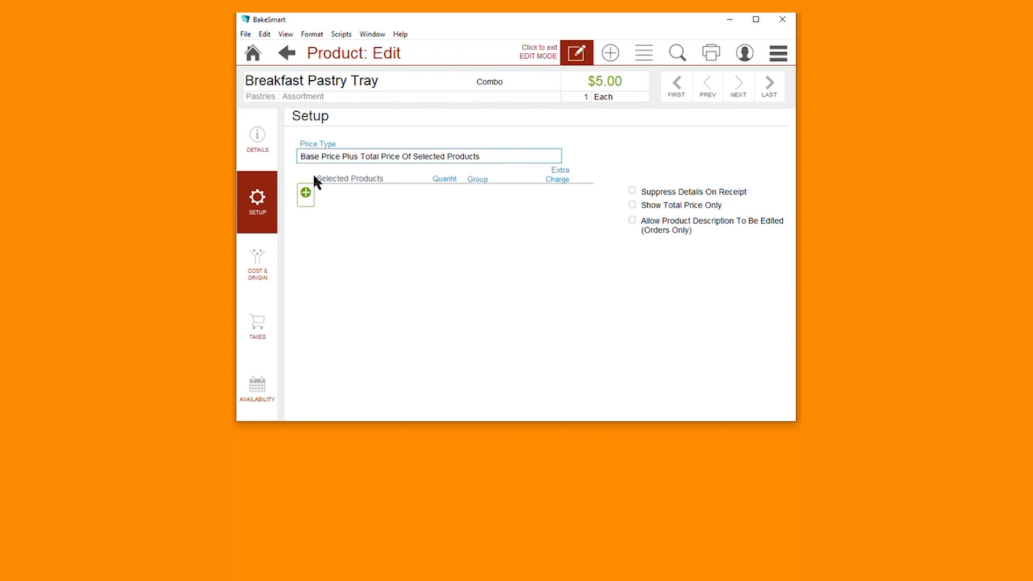
pyautogui.click(306, 194)
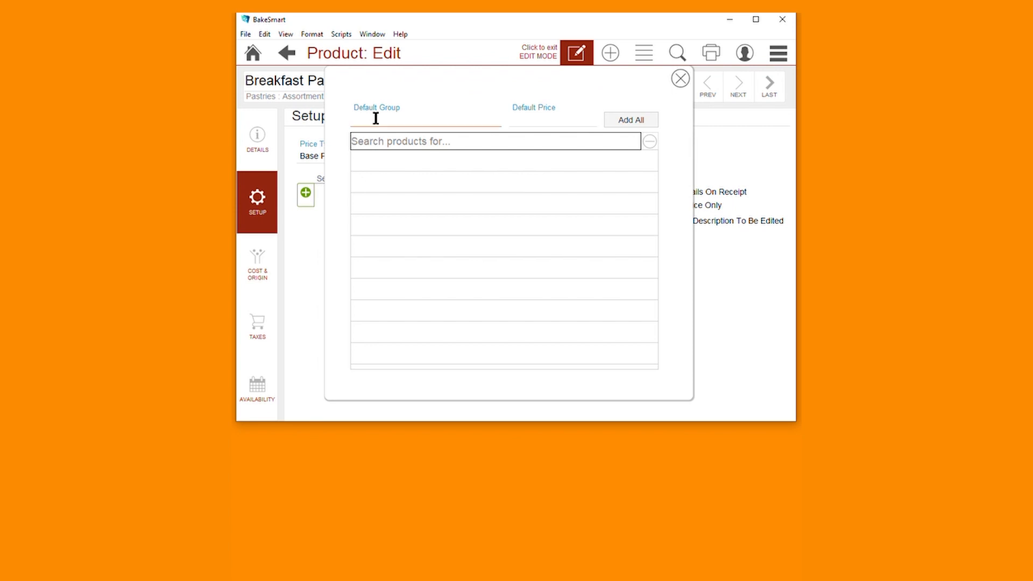
# Name the default group 'Muffin' and add all products found by searching 'Muffin'
pyautogui.click(375, 119)
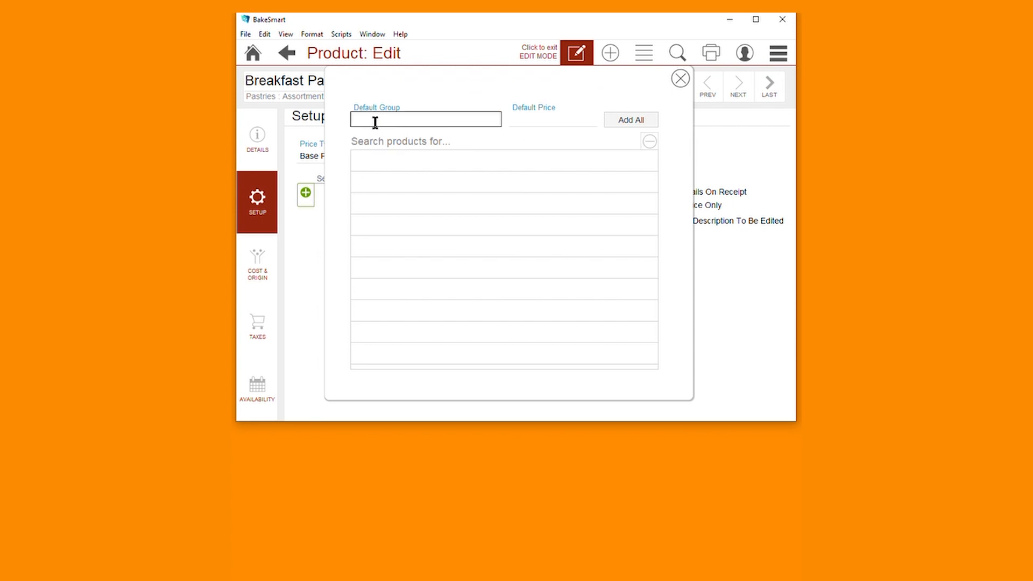
pyautogui.rightClick(375, 123)
pyautogui.press('f')
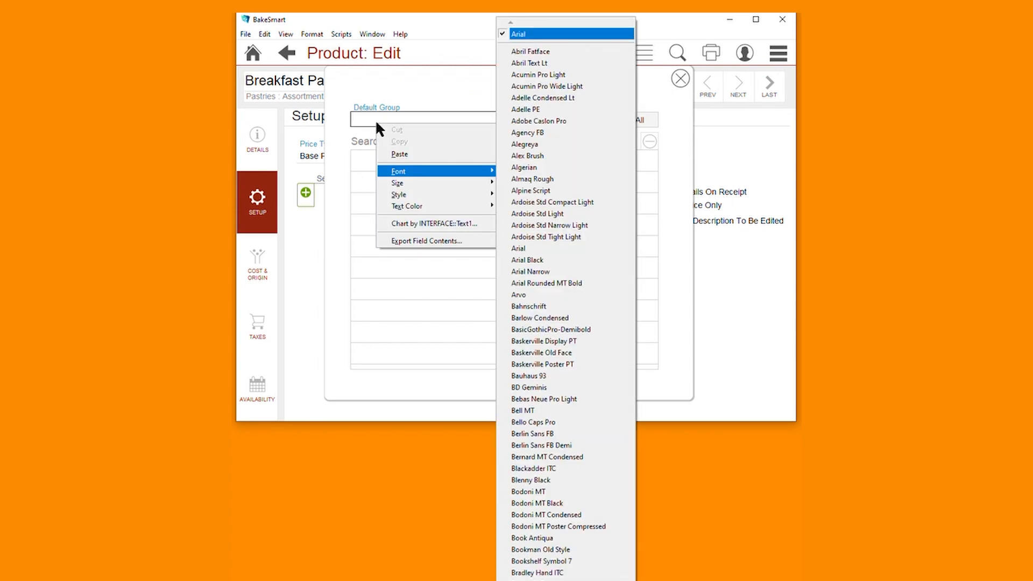
pyautogui.click(366, 116)
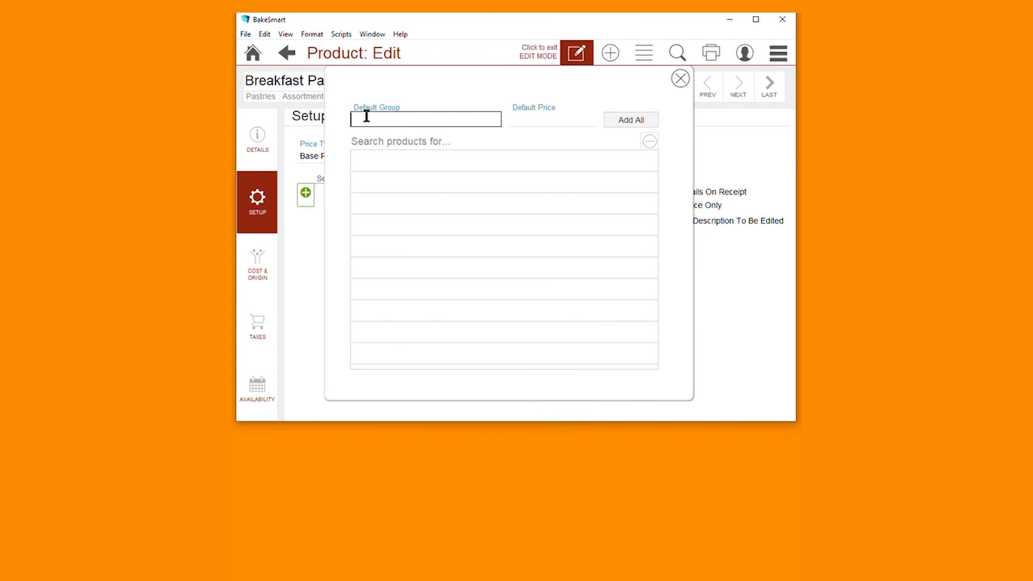
pyautogui.write('Muffin')
pyautogui.click(418, 139)
pyautogui.write('Muffin')
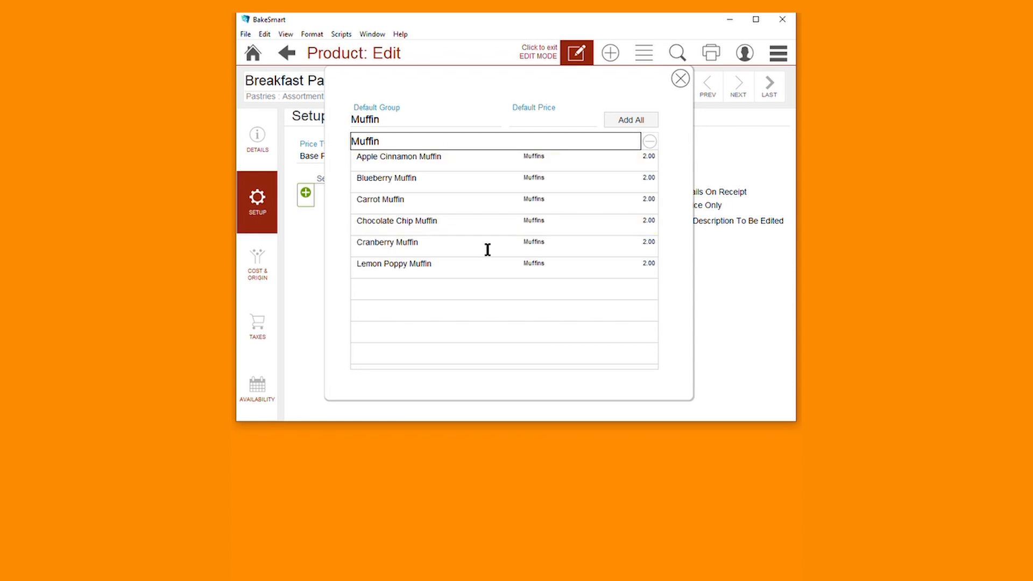
pyautogui.click(639, 120)
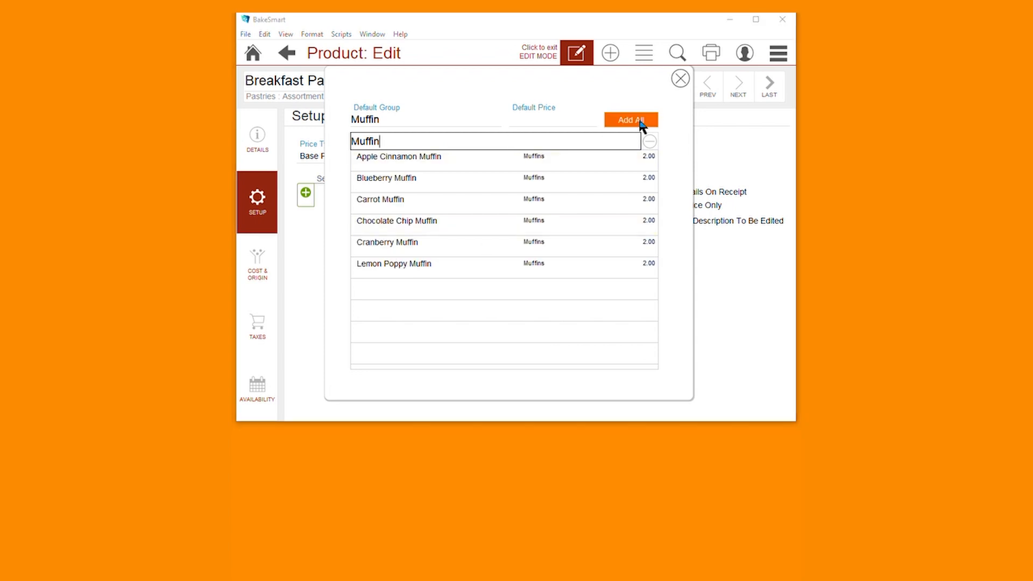
# Under group 'Donut', add nine donuts: Bismarks, Cake Donuts, French Crueller, Long Johns and Yeast Donuts
pyautogui.click(398, 120)
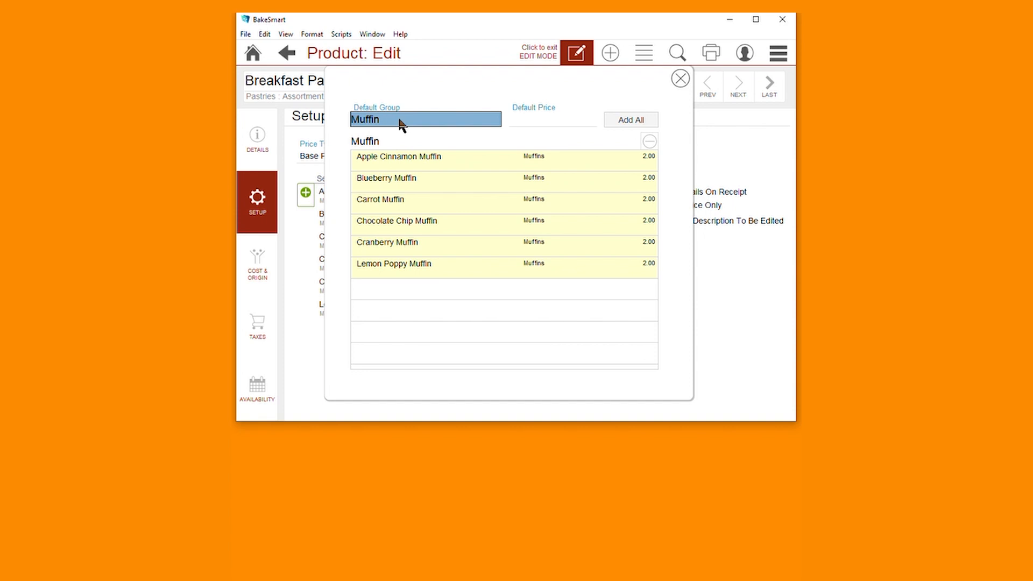
pyautogui.write('Donut')
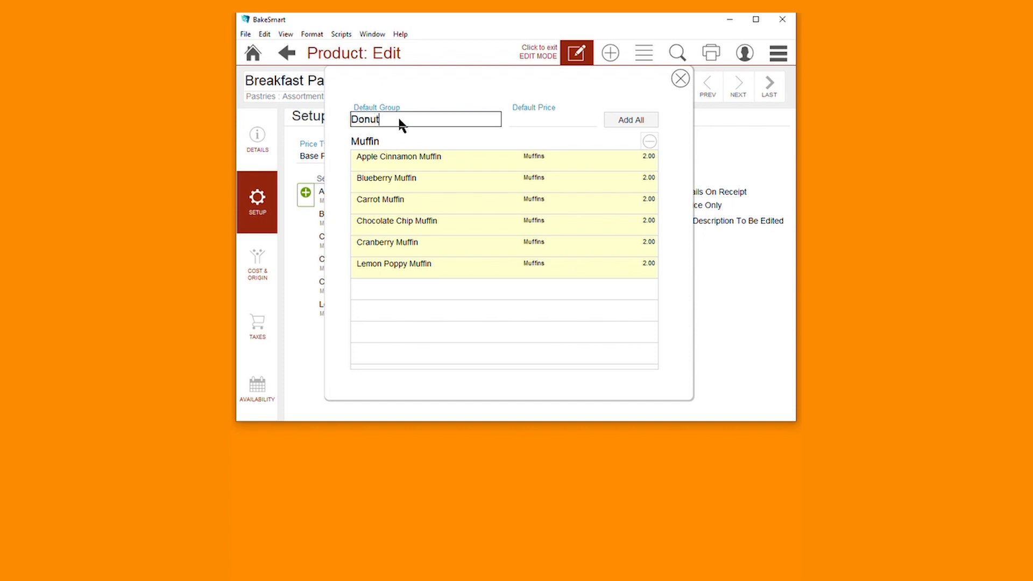
pyautogui.click(408, 141)
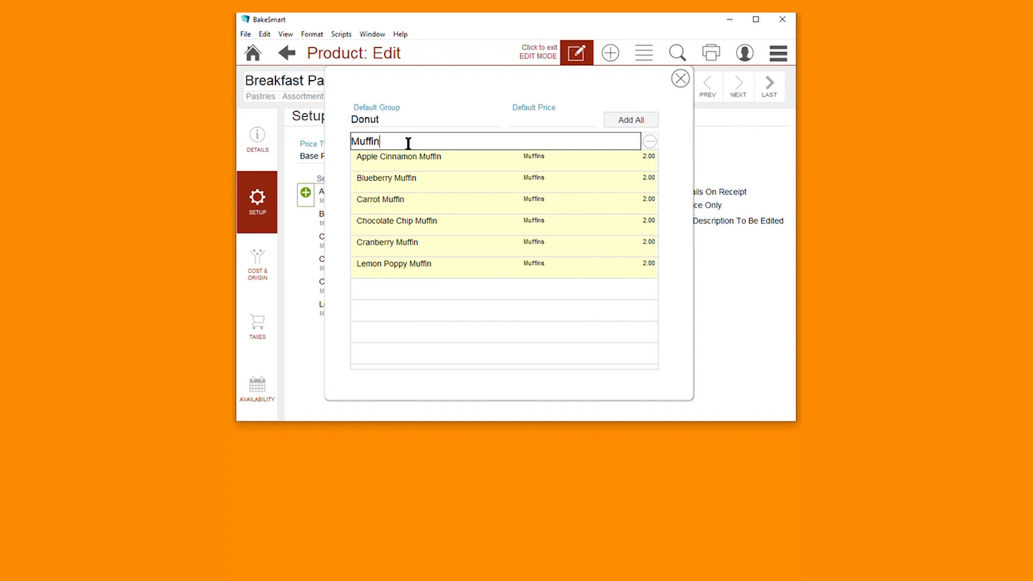
pyautogui.press('BackSpace')
pyautogui.press('BackSpace')
pyautogui.press('BackSpace')
pyautogui.press('BackSpace')
pyautogui.press('BackSpace')
pyautogui.press('BackSpace')
pyautogui.write('Donu')
pyautogui.click(470, 164)
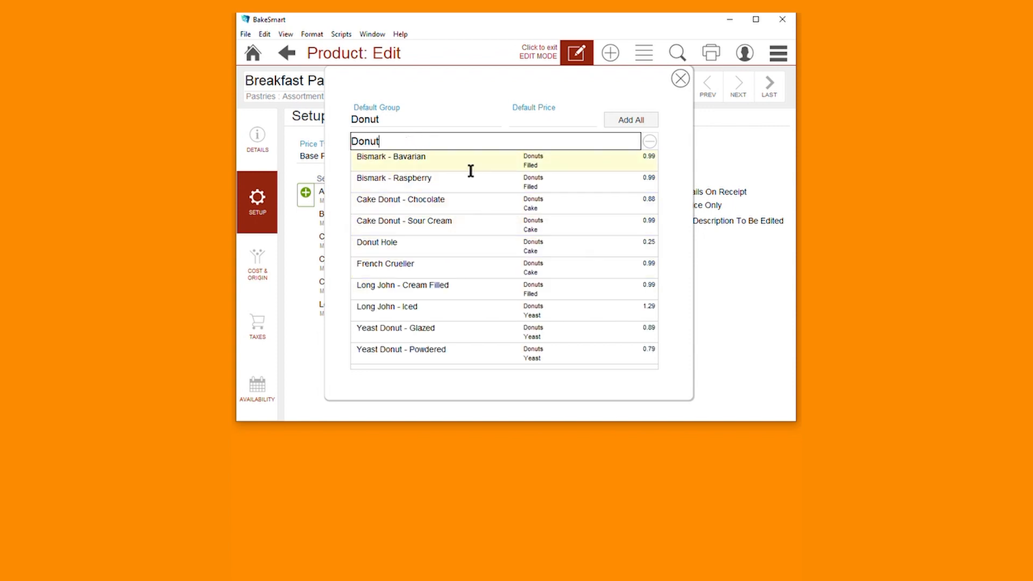
pyautogui.click(460, 182)
pyautogui.click(460, 210)
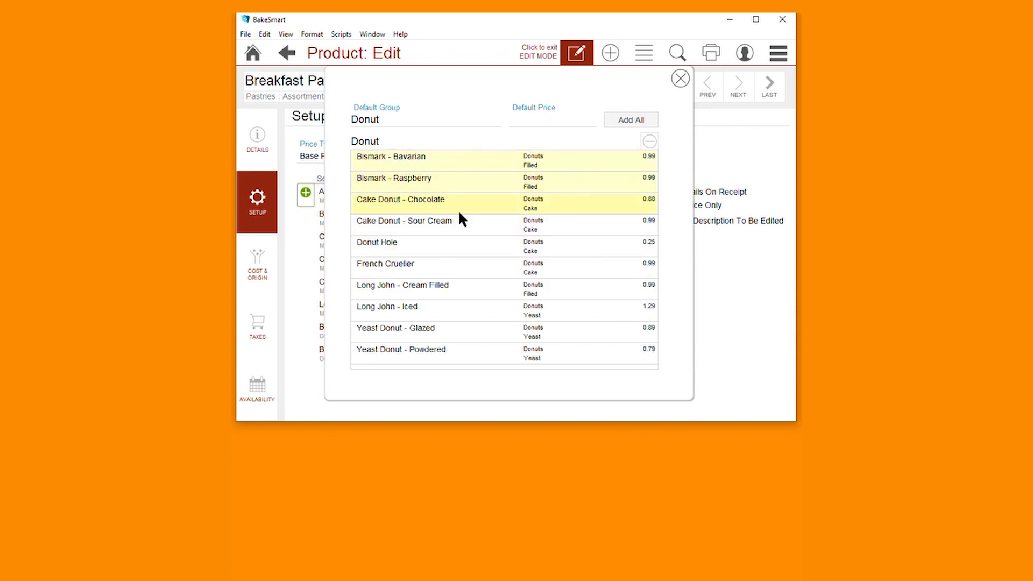
pyautogui.click(460, 220)
pyautogui.click(432, 269)
pyautogui.click(433, 283)
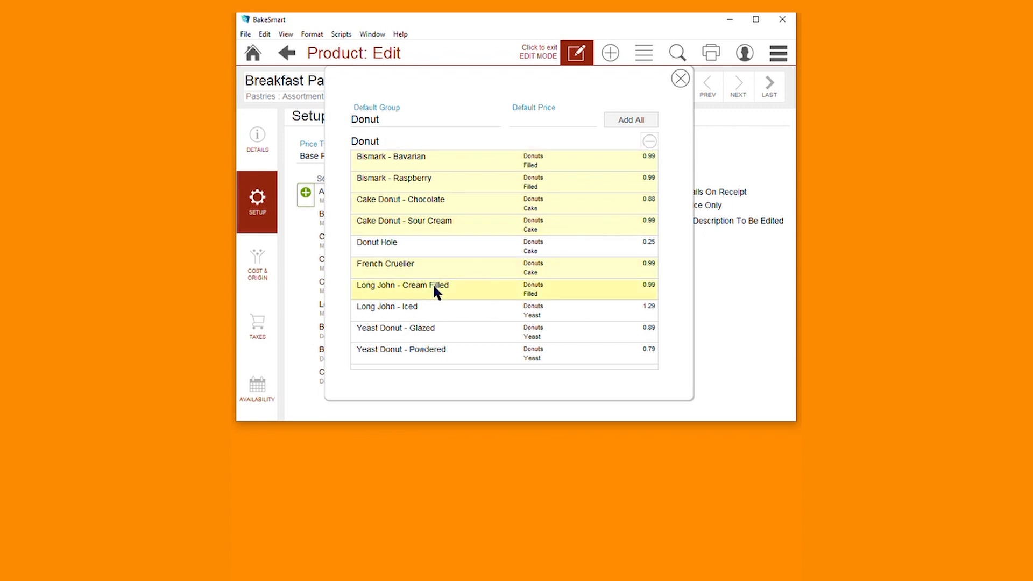
pyautogui.click(430, 307)
pyautogui.click(431, 332)
pyautogui.click(438, 348)
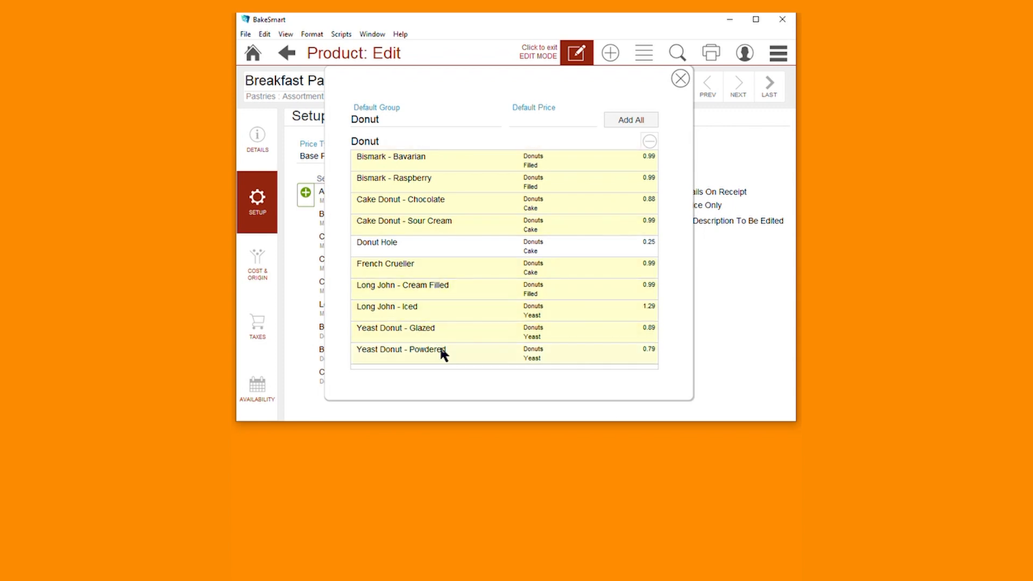
# Under group 'Danish', add all danishes found by searching 'Danish', then close the search
pyautogui.click(454, 119)
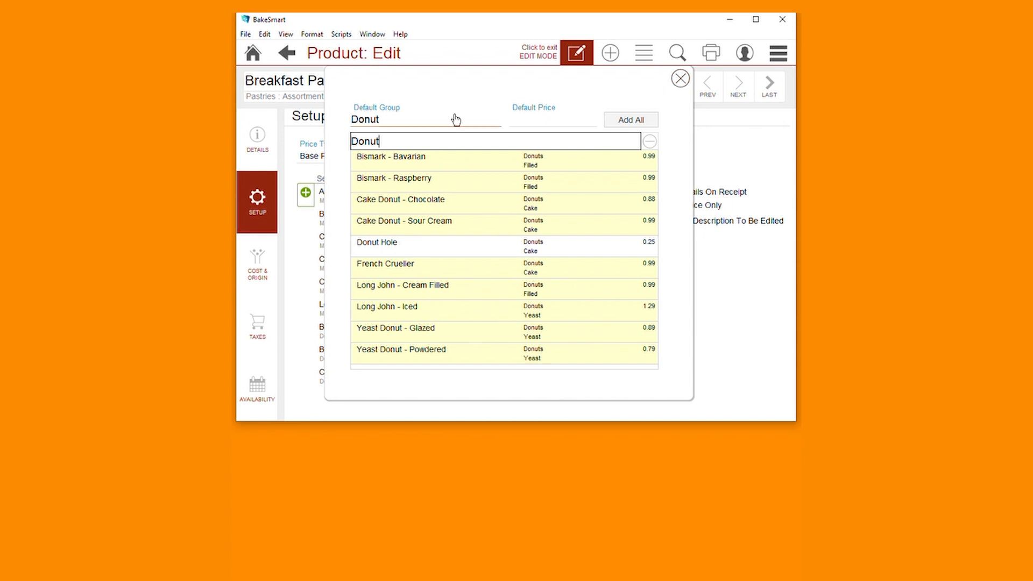
pyautogui.write('Danish')
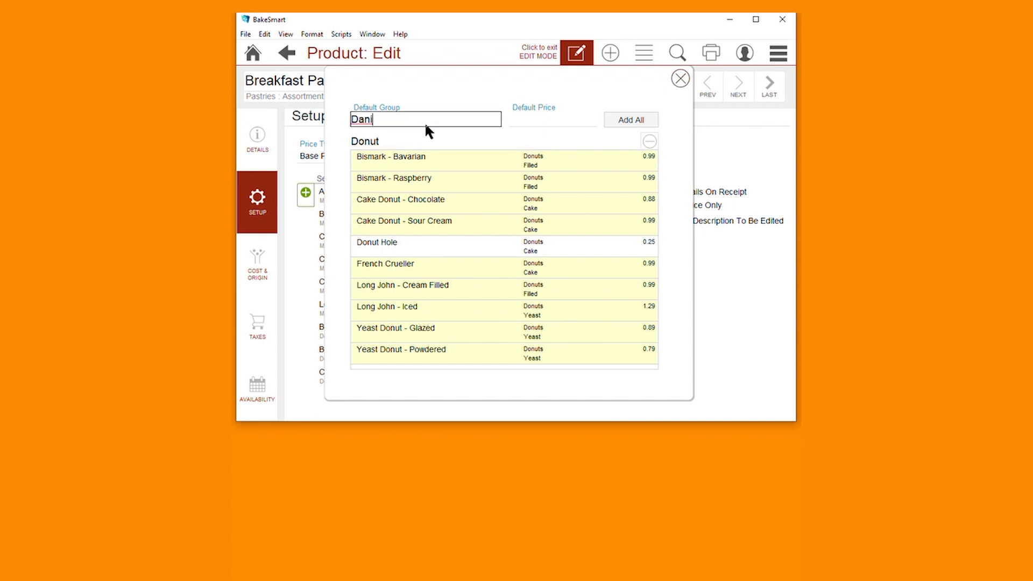
pyautogui.click(415, 141)
pyautogui.press('BackSpace')
pyautogui.press('BackSpace')
pyautogui.press('BackSpace')
pyautogui.press('BackSpace')
pyautogui.press('BackSpace')
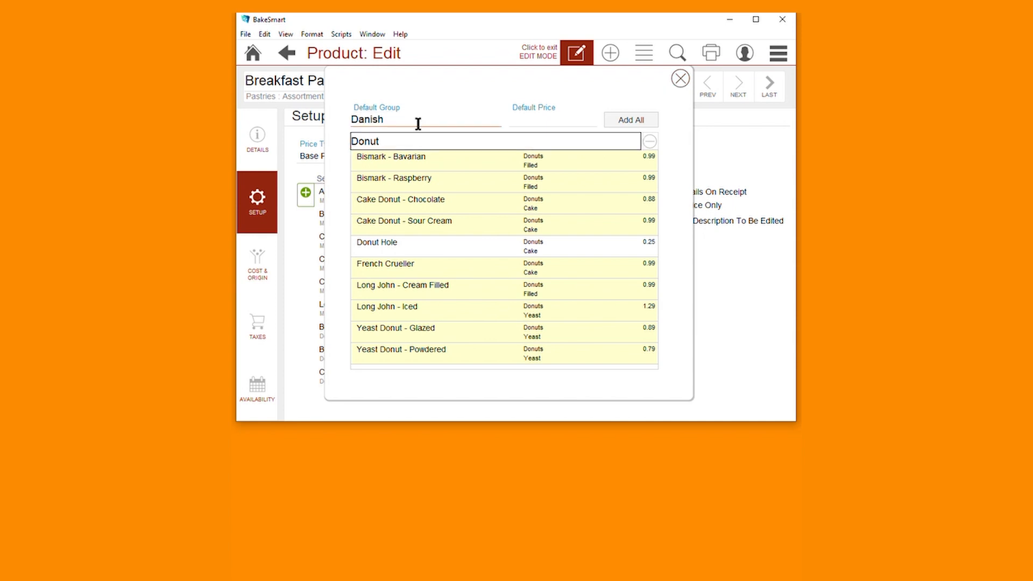
pyautogui.write('Danish')
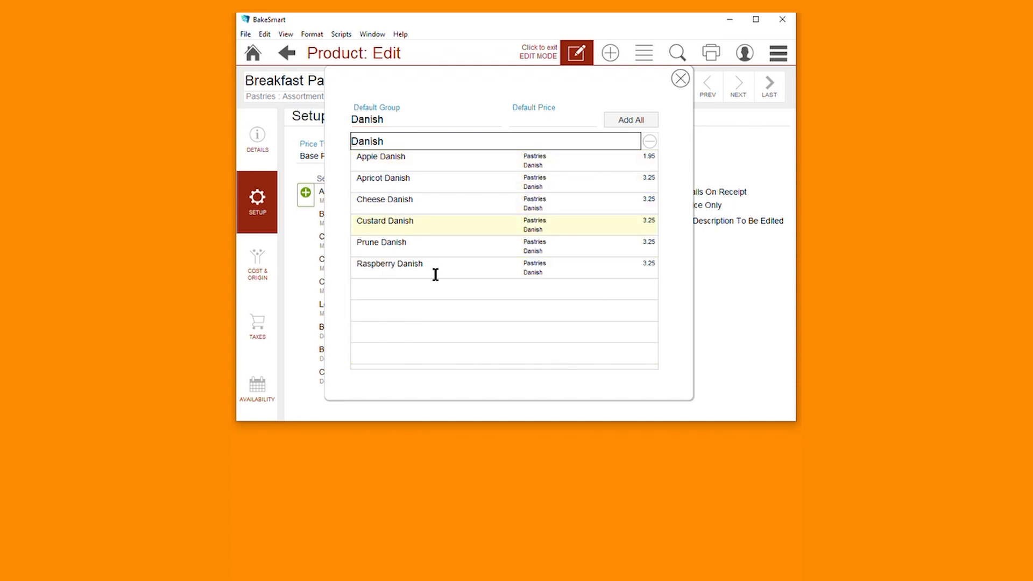
pyautogui.click(631, 120)
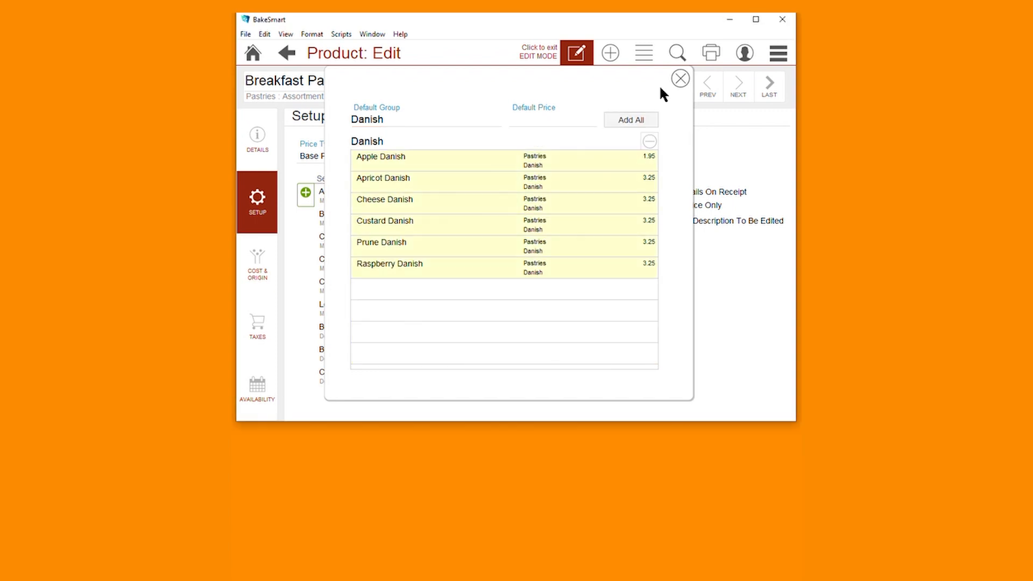
pyautogui.click(680, 79)
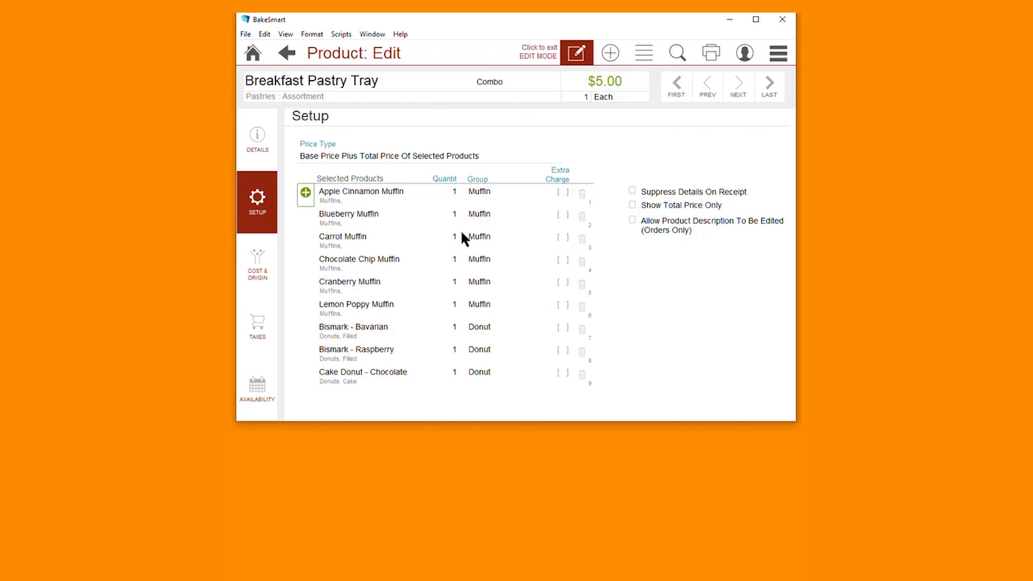
# Set muffin quantities to 4, including Blueberry, Carrot, Chocolate Chip, Cranberry and Lemon Poppy
pyautogui.scroll(-5, 460, 237)
pyautogui.scroll(-4, 453, 262)
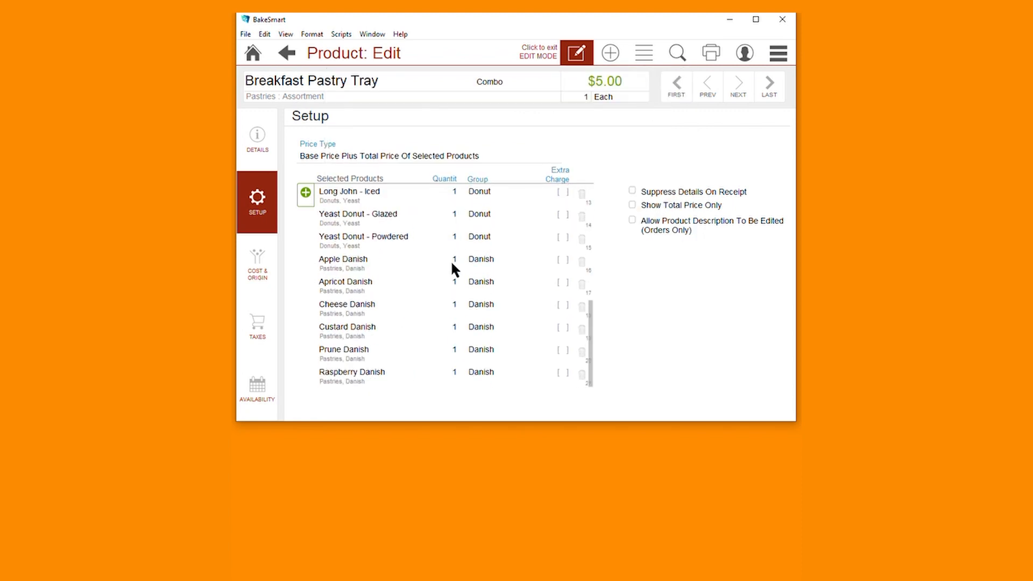
pyautogui.scroll(5, 445, 290)
pyautogui.scroll(3, 446, 290)
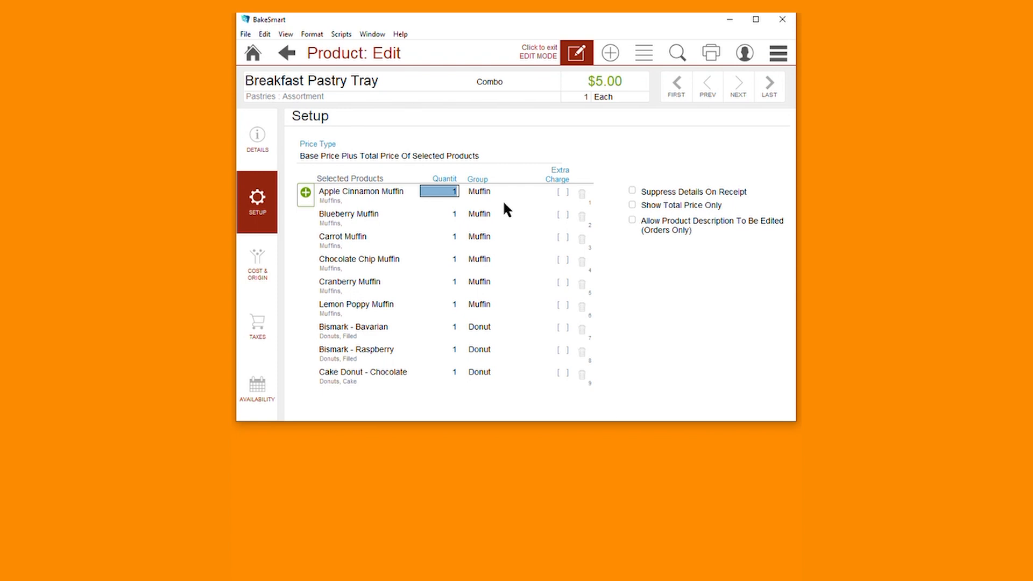
pyautogui.write('4')
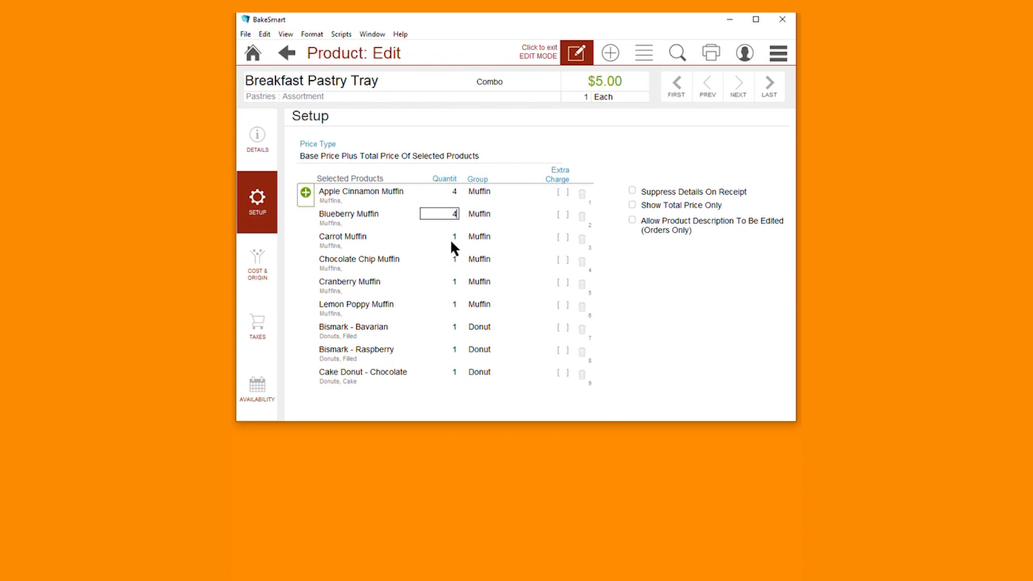
pyautogui.click(451, 238)
pyautogui.write('4')
pyautogui.click(454, 259)
pyautogui.write('4')
pyautogui.click(454, 281)
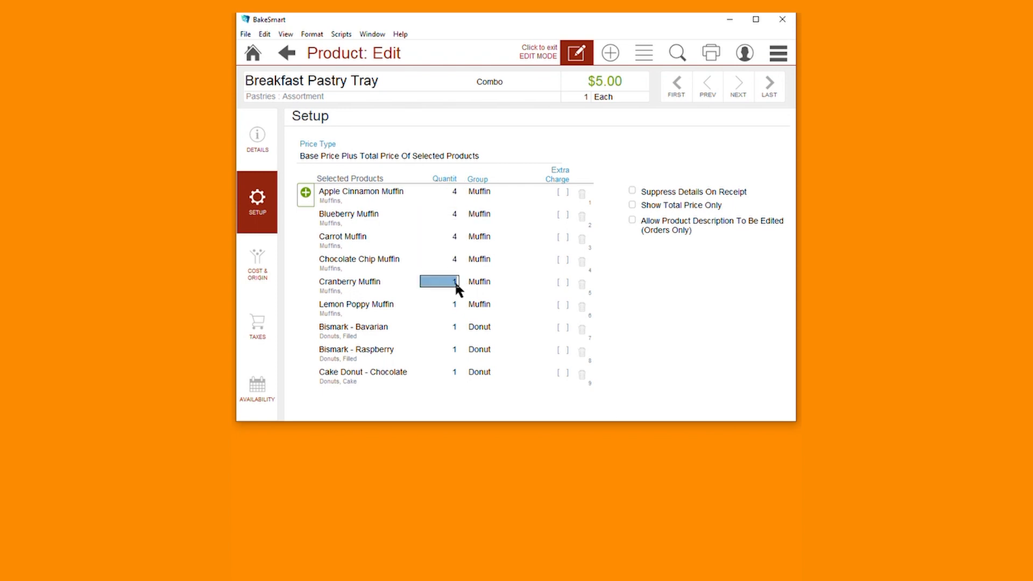
pyautogui.write('4')
pyautogui.click(453, 305)
pyautogui.write('4')
pyautogui.click(456, 327)
pyautogui.write('4')
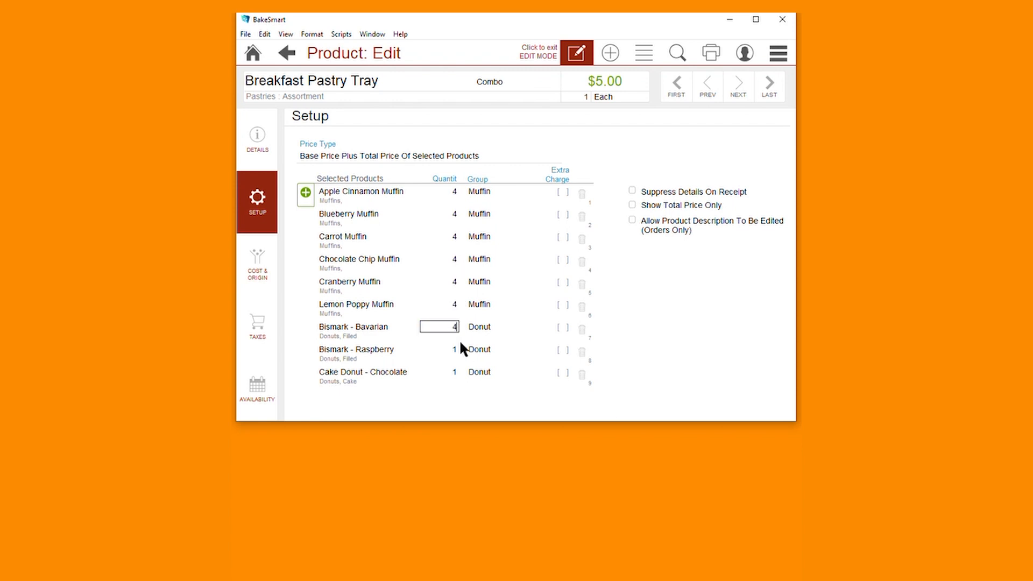
# Set donut quantities to 4, including Cake Donut - Sour Cream, French Crueller and Yeast Donut - Powdered
pyautogui.click(453, 371)
pyautogui.write('4')
pyautogui.scroll(-3, 456, 355)
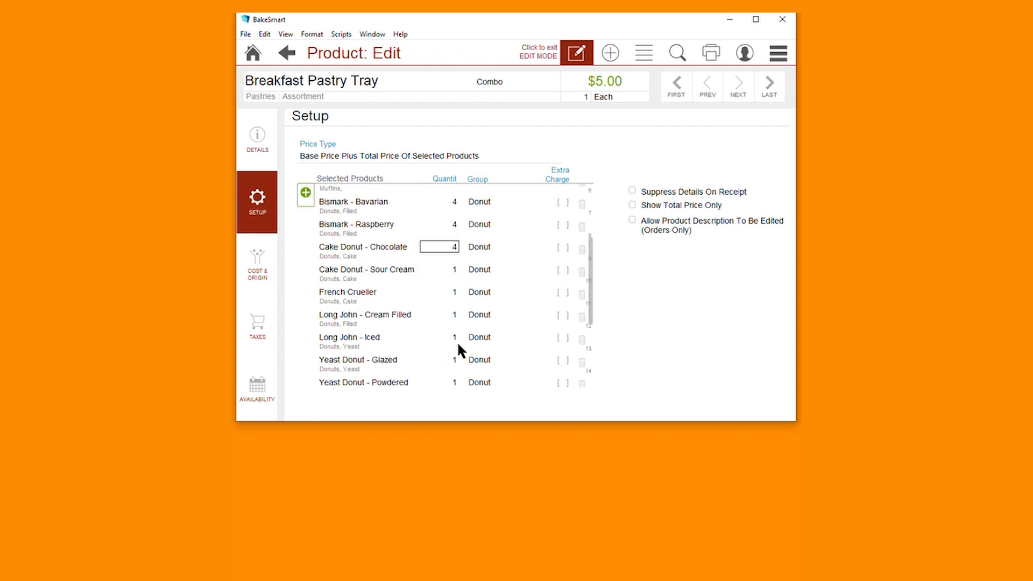
pyautogui.click(459, 267)
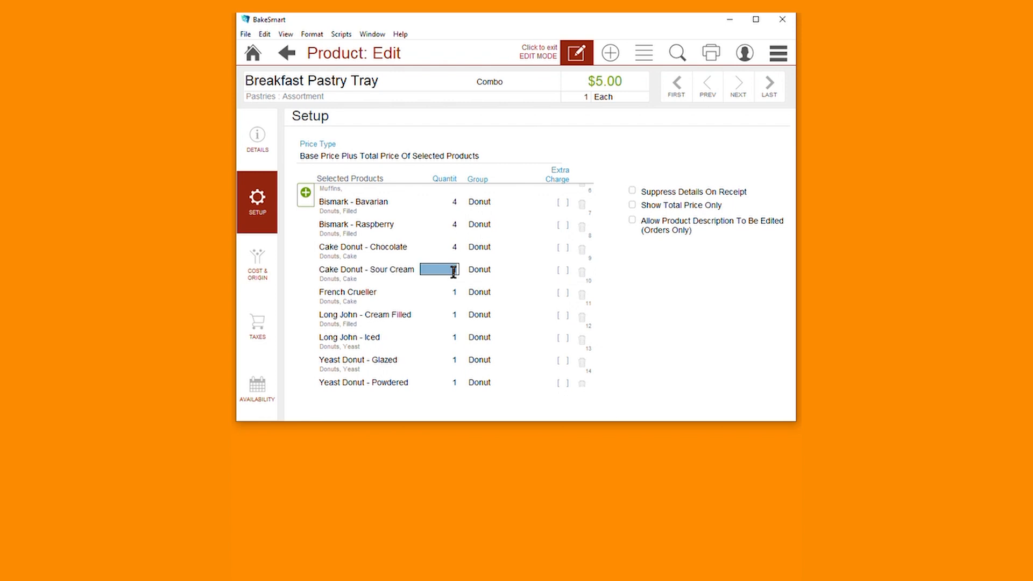
pyautogui.write('4')
pyautogui.click(452, 295)
pyautogui.write('4')
pyautogui.click(453, 316)
pyautogui.write('4')
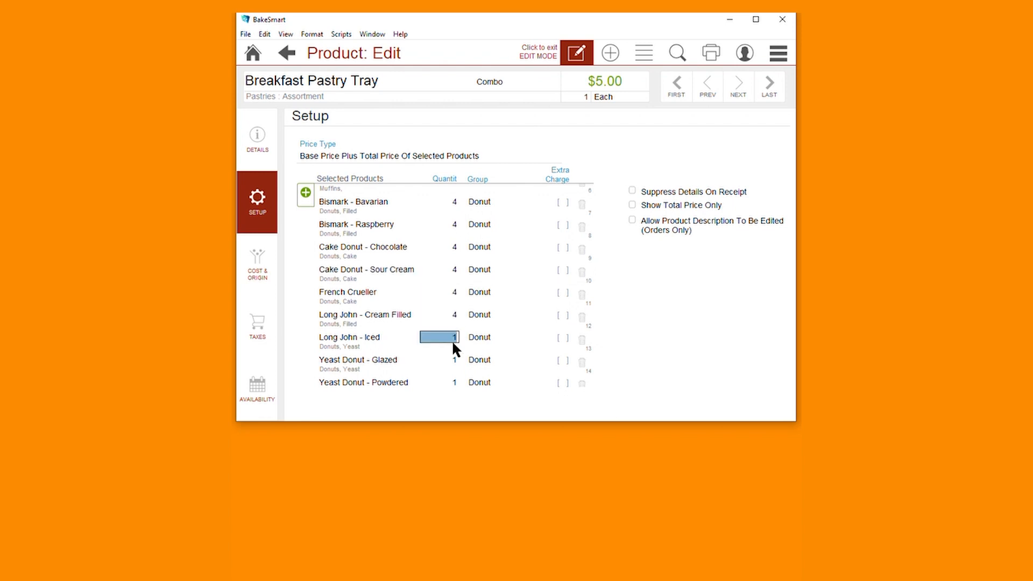
pyautogui.click(454, 385)
pyautogui.write('4')
# Set the Apple, Cheese, Custard and Raspberry Danish quantities to 4
pyautogui.scroll(-3, 457, 345)
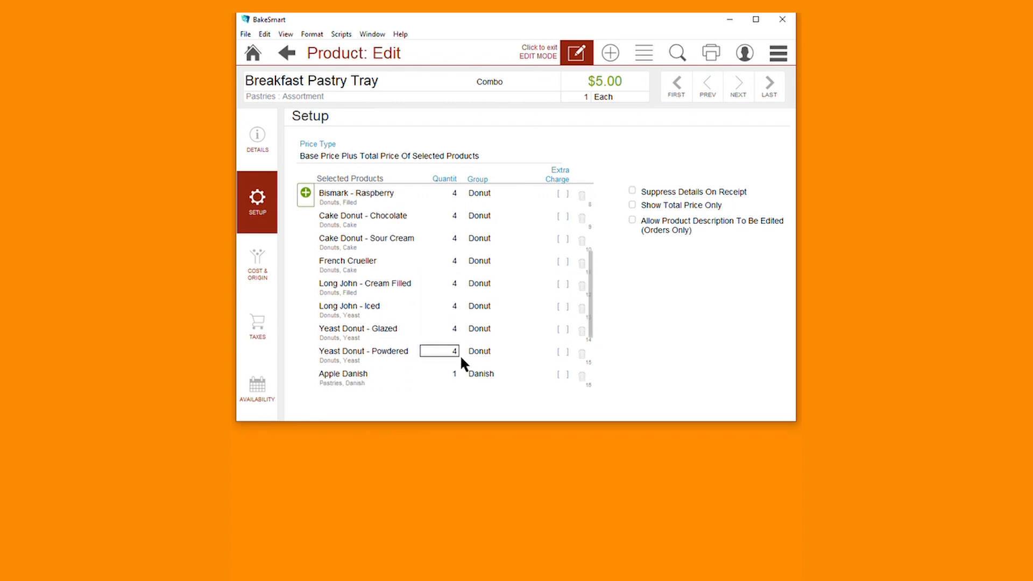
pyautogui.click(452, 330)
pyautogui.write('4')
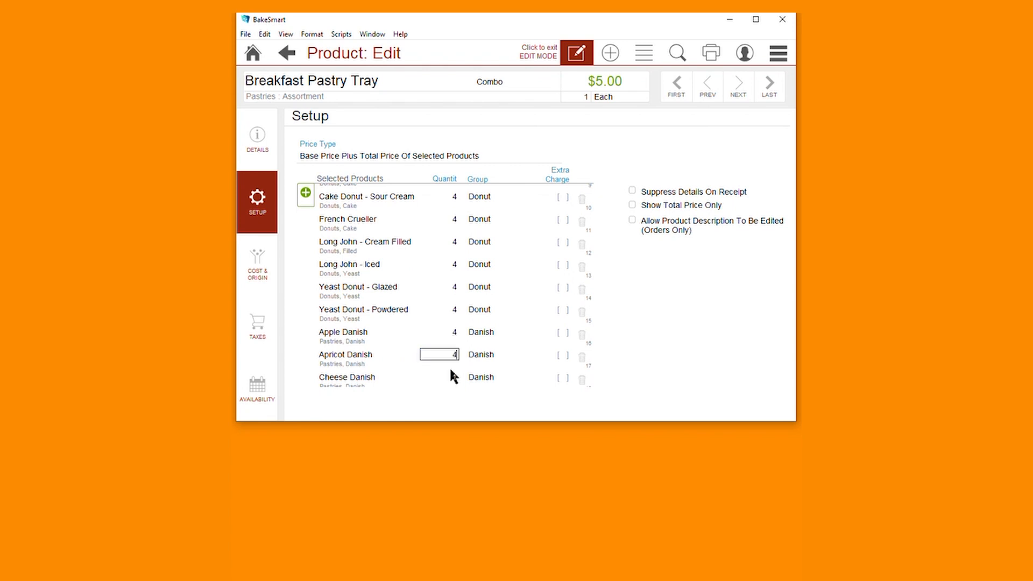
pyautogui.click(454, 377)
pyautogui.write('4')
pyautogui.scroll(-3, 460, 361)
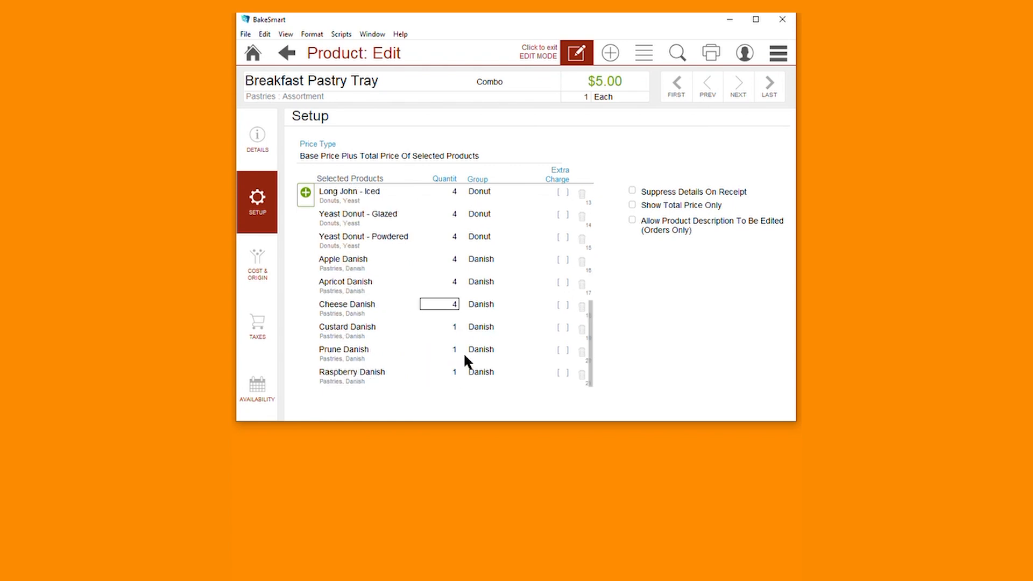
pyautogui.click(454, 327)
pyautogui.write('4')
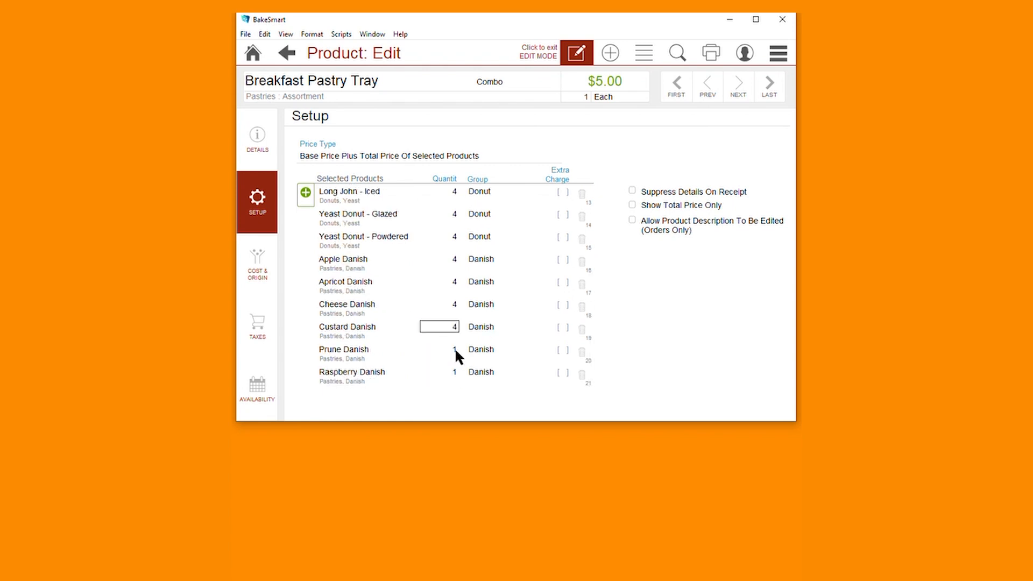
pyautogui.click(454, 372)
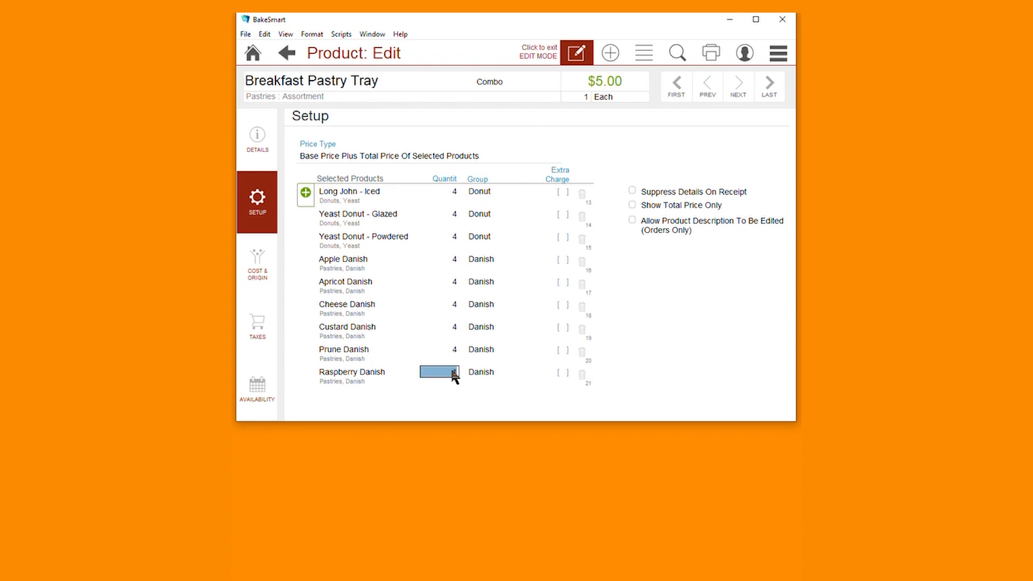
pyautogui.write('4')
pyautogui.scroll(10, 485, 266)
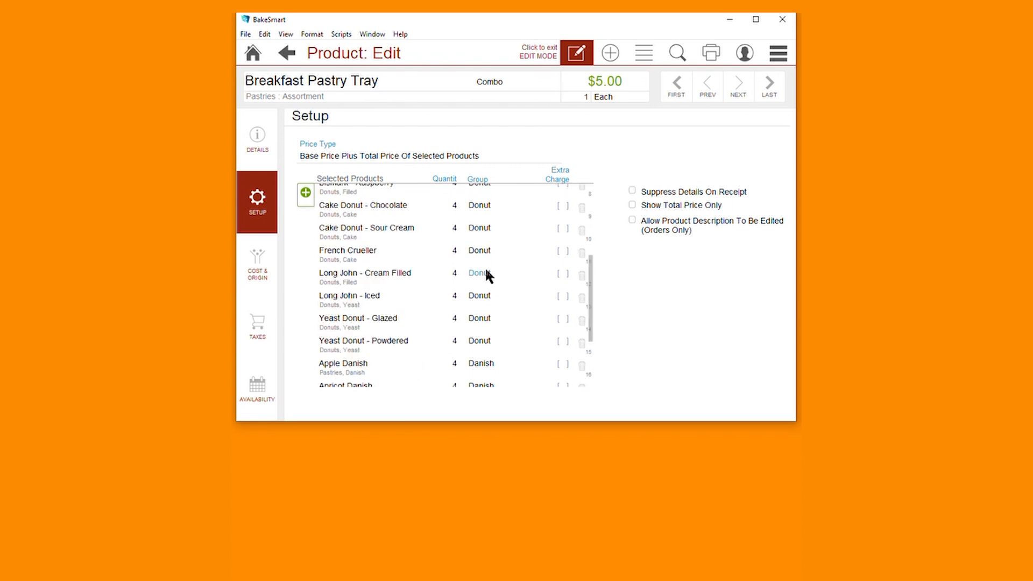
pyautogui.click(477, 159)
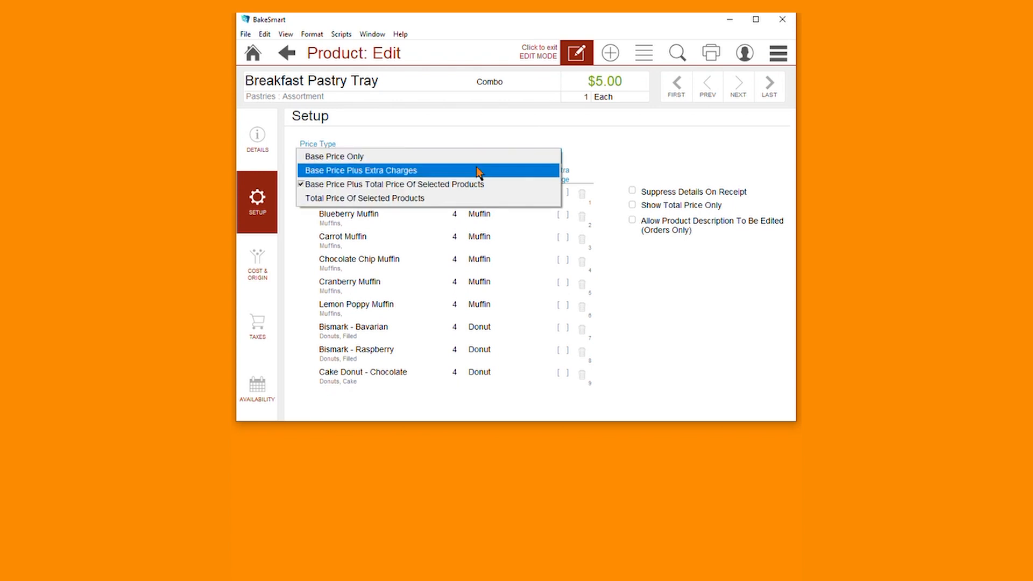
pyautogui.click(485, 135)
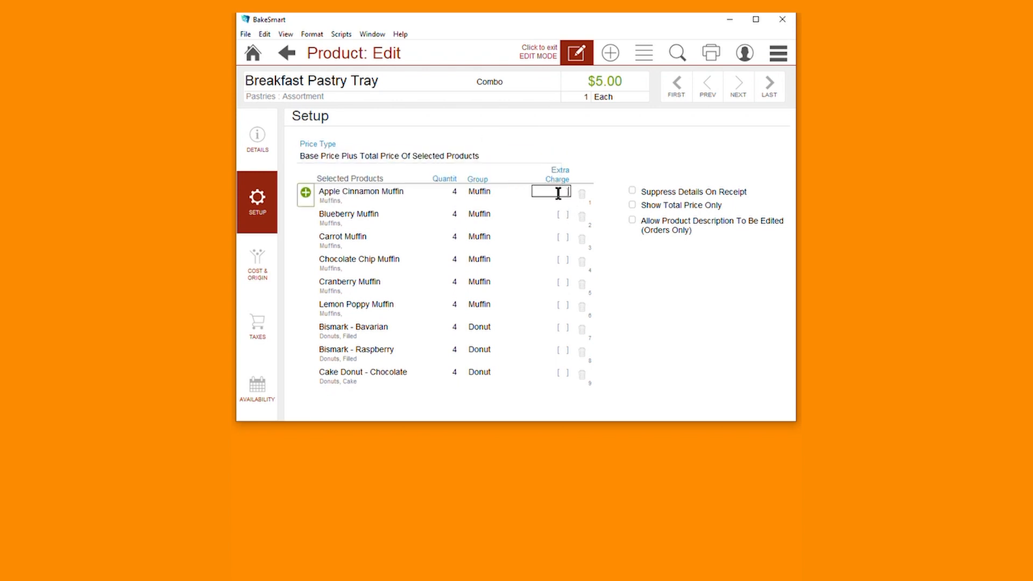
pyautogui.write('1.00')
pyautogui.click(553, 190)
pyautogui.press('BackSpace')
# Apply Main's Sales and County taxes, Northwest's Sales and Southtowns' State tax for dine-in and to-go
pyautogui.click(261, 329)
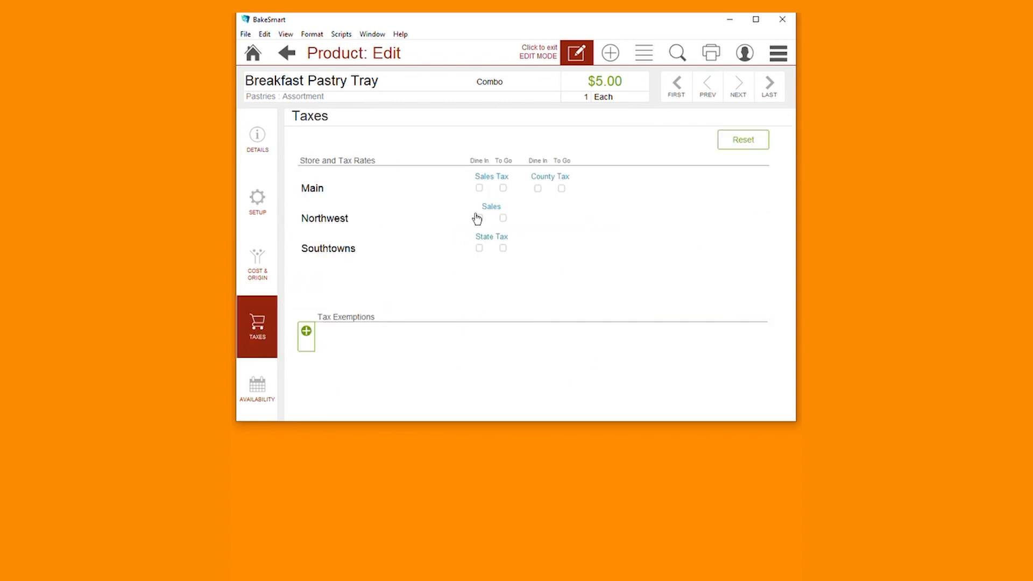
pyautogui.click(479, 188)
pyautogui.click(503, 188)
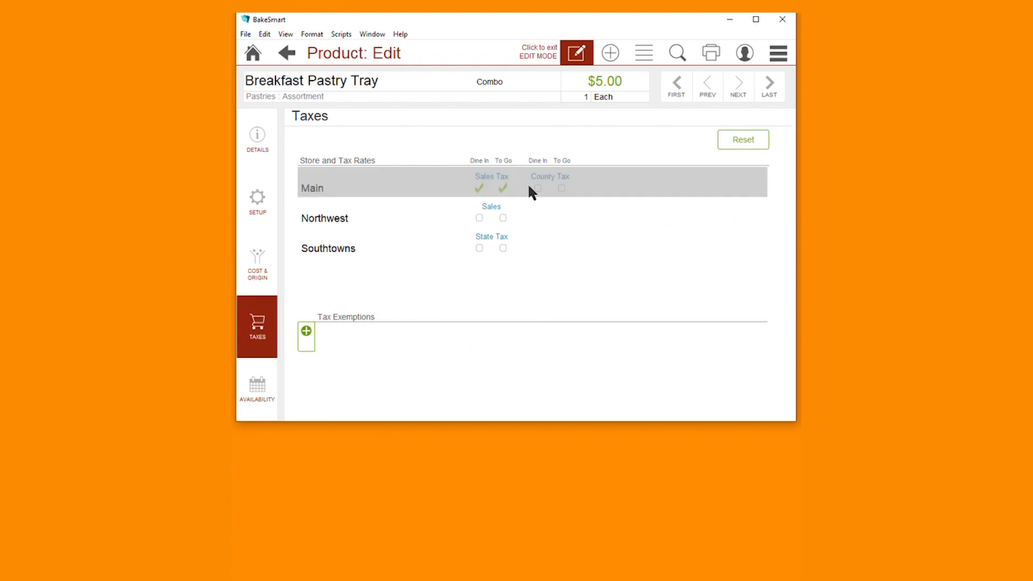
pyautogui.click(538, 189)
pyautogui.click(562, 190)
pyautogui.click(479, 217)
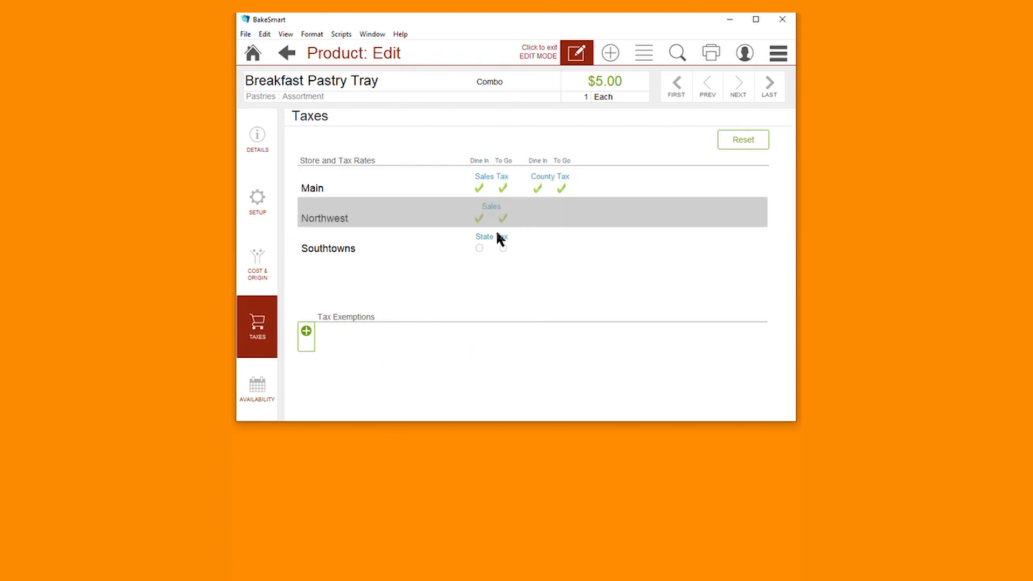
pyautogui.click(480, 249)
pyautogui.click(500, 249)
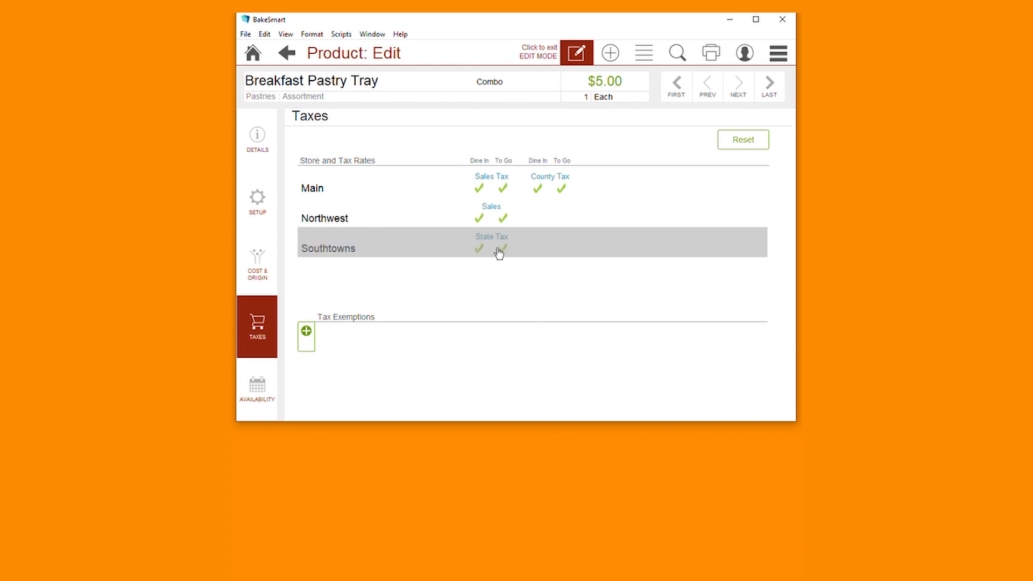
pyautogui.click(243, 401)
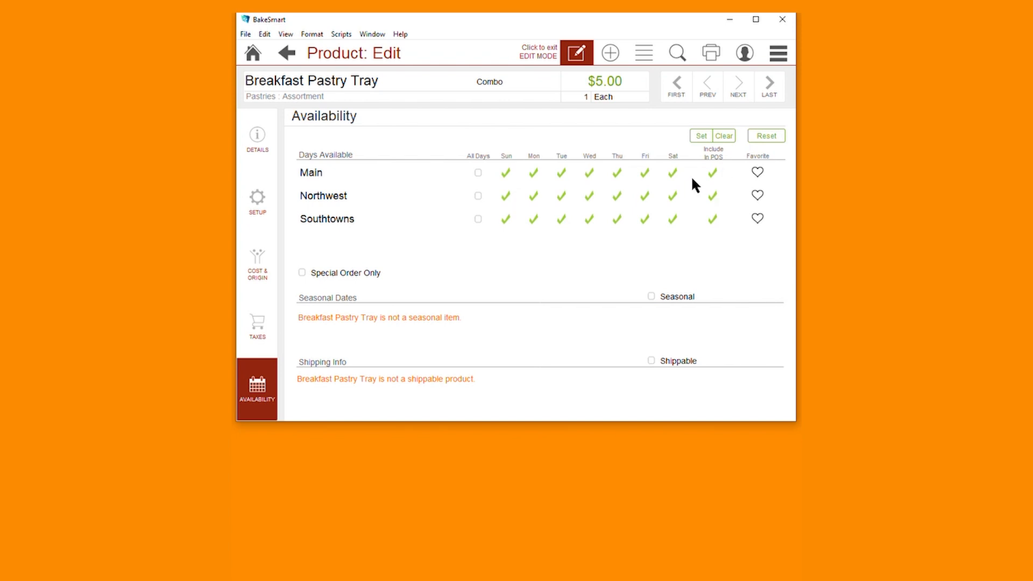
# Stop editing the Breakfast Pastry Tray and return to the home screen
pyautogui.click(254, 160)
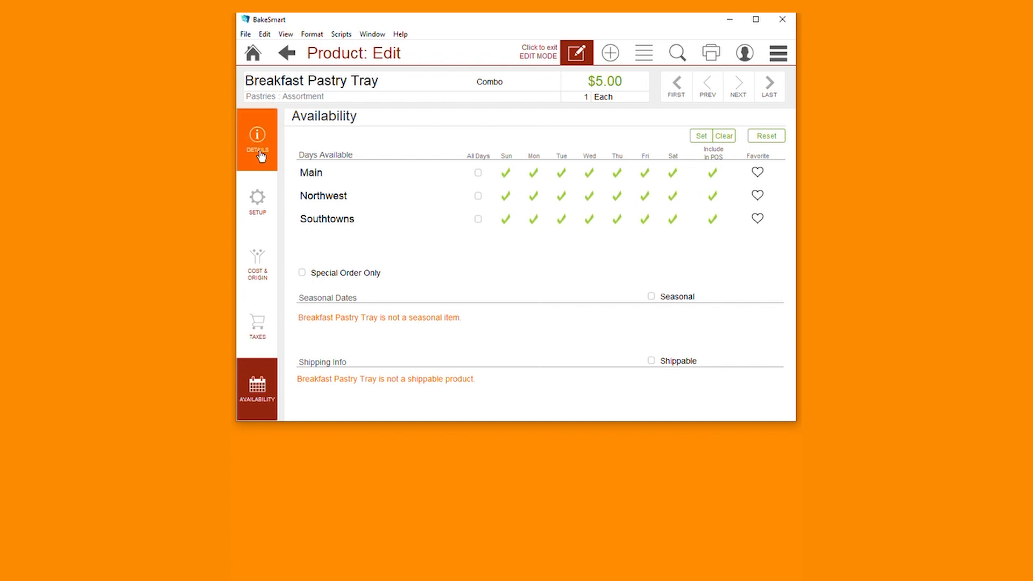
pyautogui.click(563, 57)
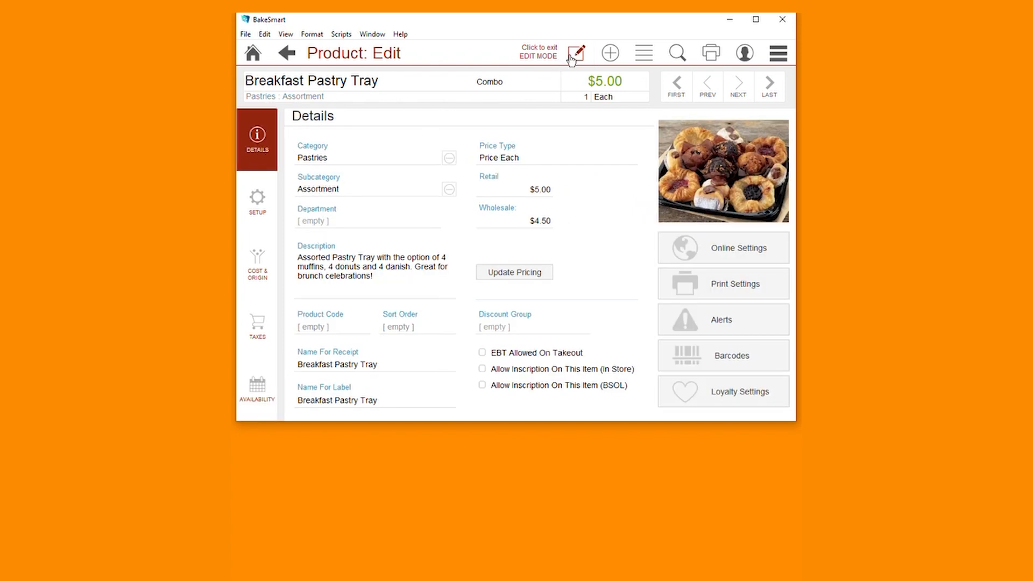
pyautogui.click(253, 54)
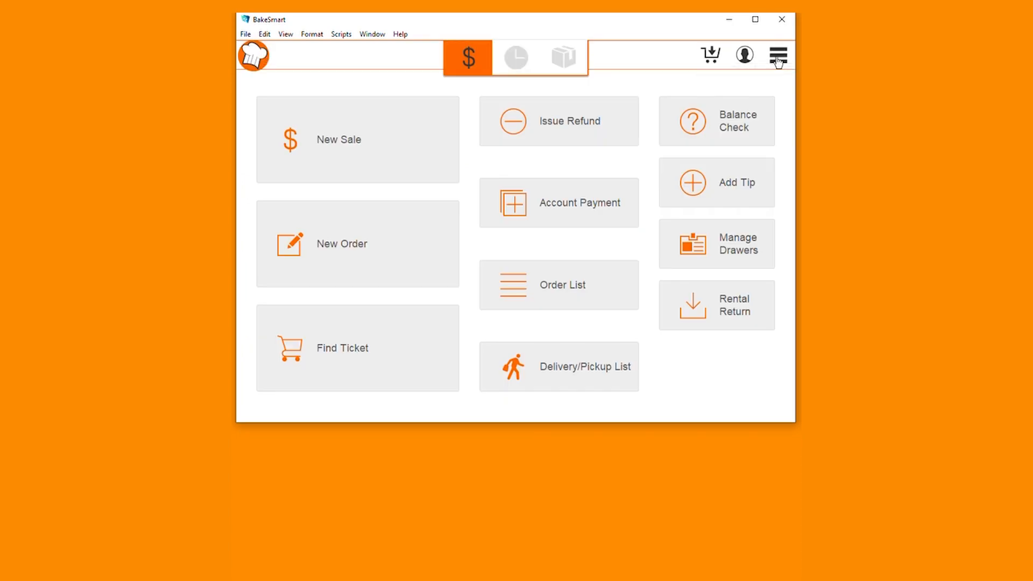
# Run POS Manager Menu > Update Products and acknowledge the success message
pyautogui.click(778, 58)
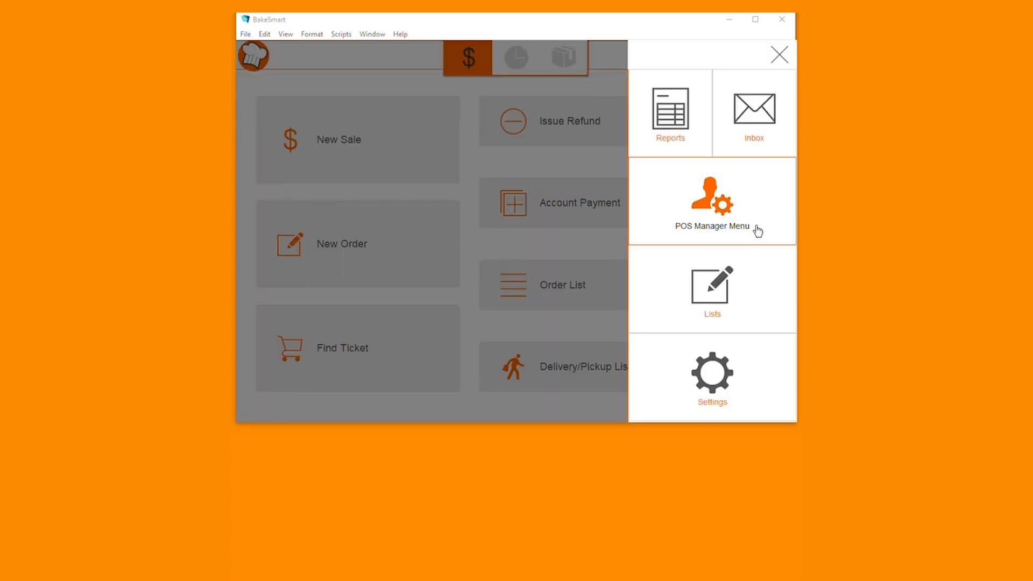
pyautogui.click(757, 229)
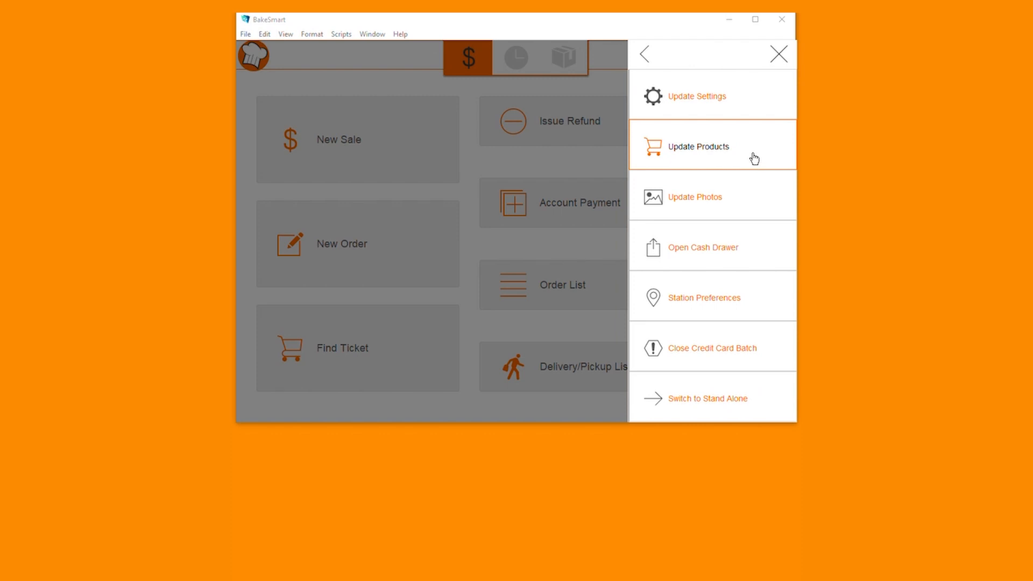
pyautogui.click(754, 157)
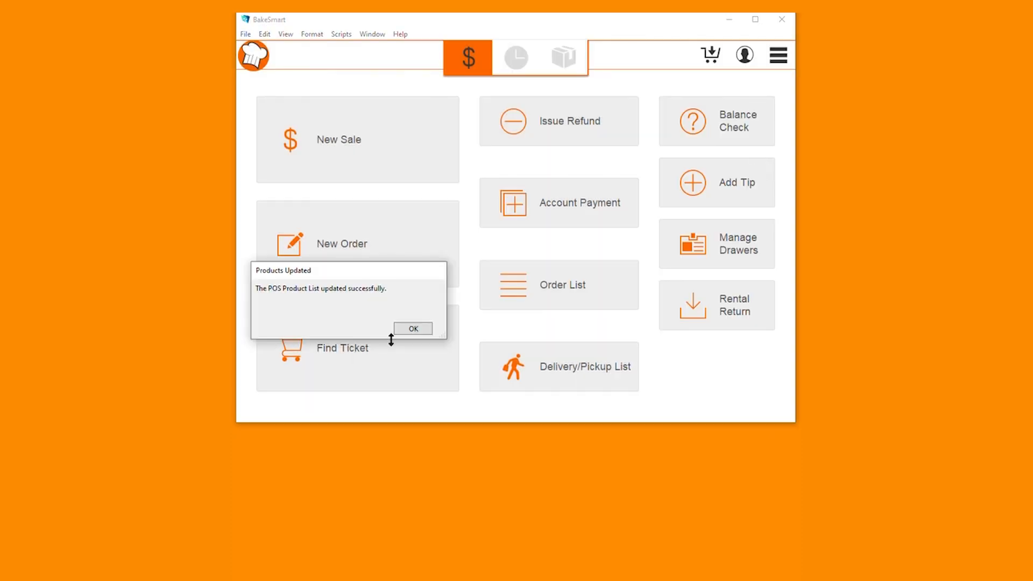
pyautogui.click(423, 328)
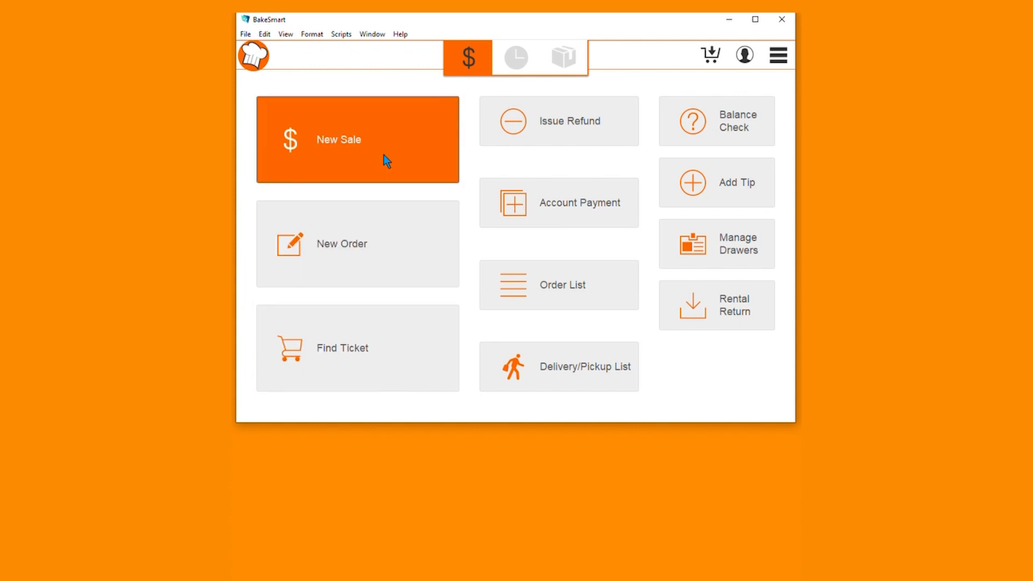
# Start a new sale, log in with the password, and add the Breakfast Pastry Tray from Pastries > Assortment
pyautogui.click(385, 157)
pyautogui.write('••••')
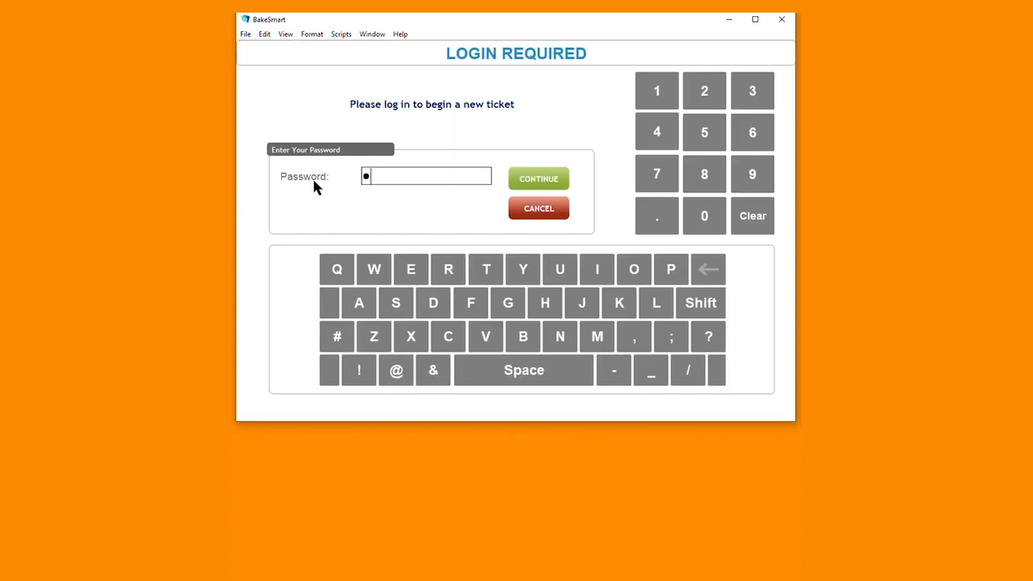
pyautogui.press('Return')
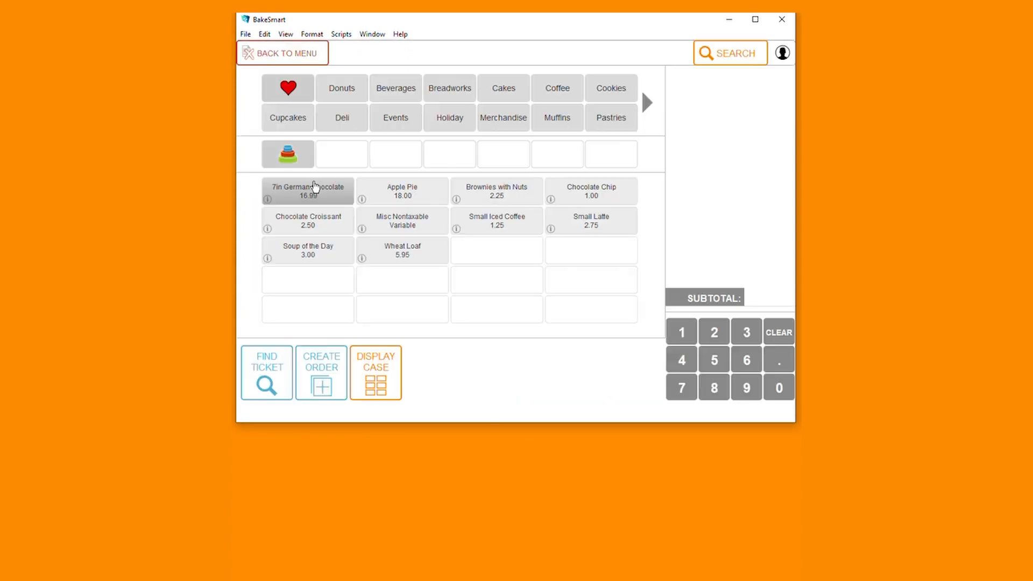
pyautogui.click(625, 125)
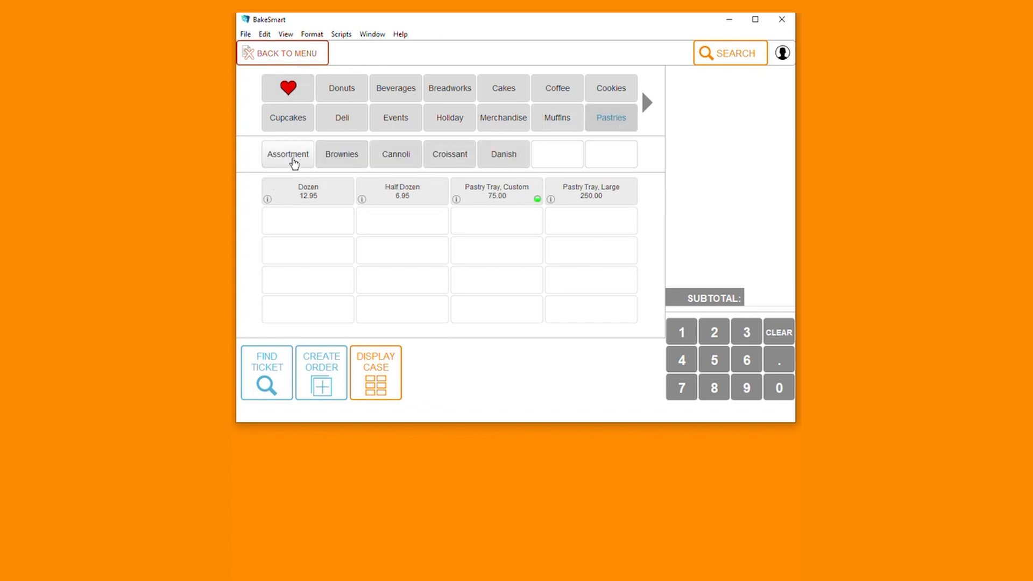
pyautogui.click(294, 163)
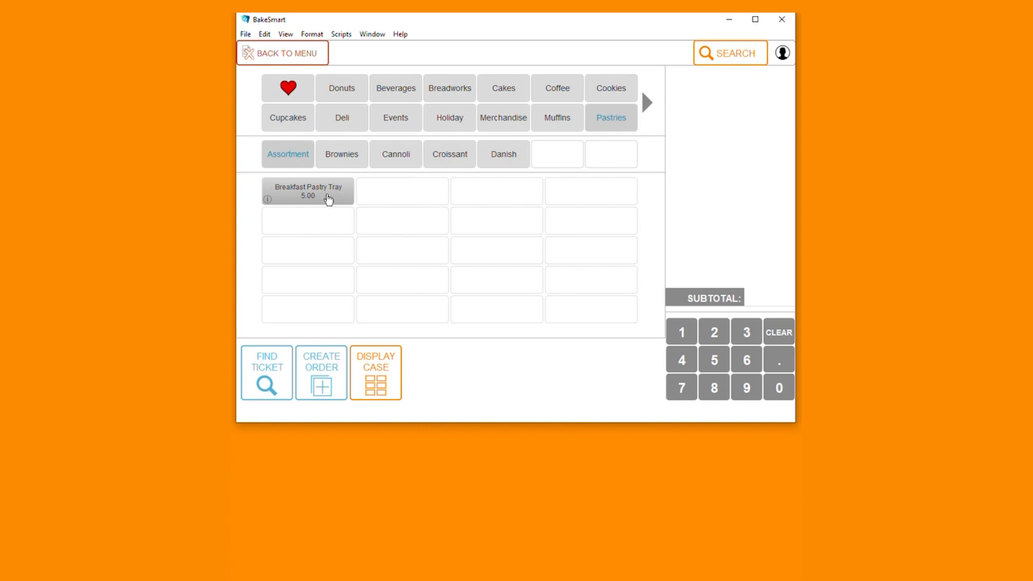
pyautogui.click(327, 201)
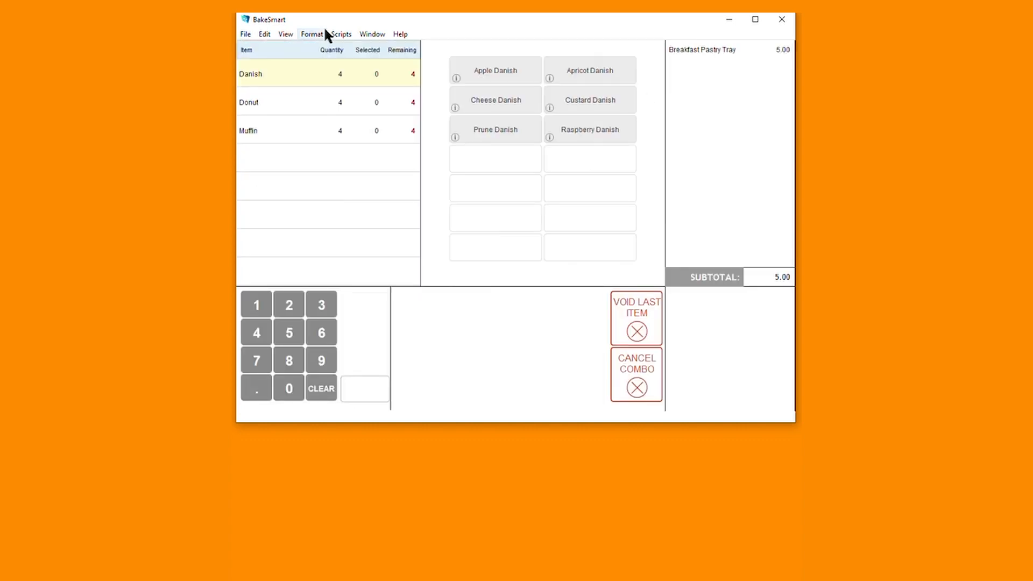
# Fill the tray with Apple, Cheese, Apricot and Raspberry danishes plus four donuts, including Bavarian and Chocolate Cake
pyautogui.click(496, 76)
pyautogui.click(501, 107)
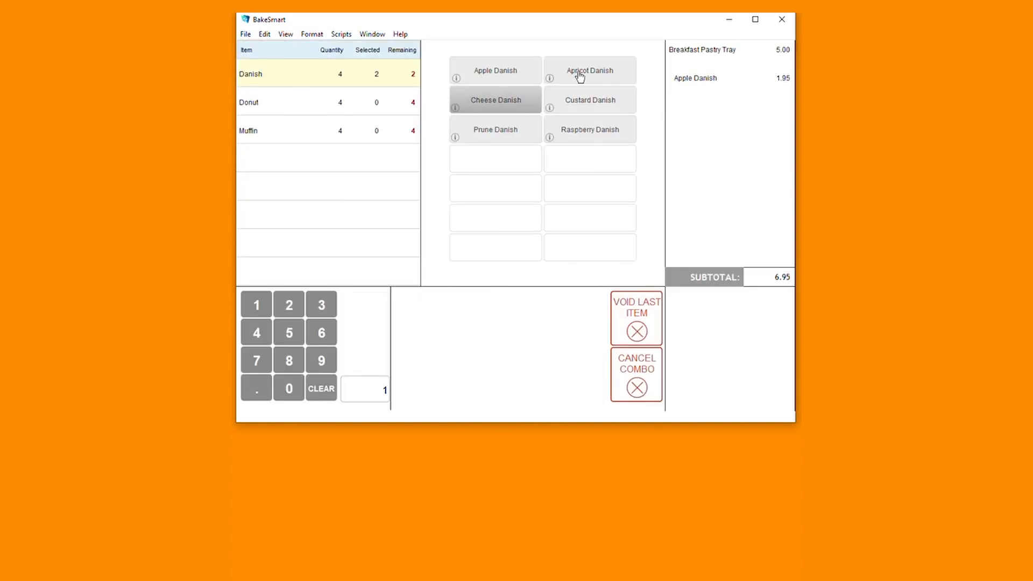
pyautogui.click(578, 75)
pyautogui.click(591, 139)
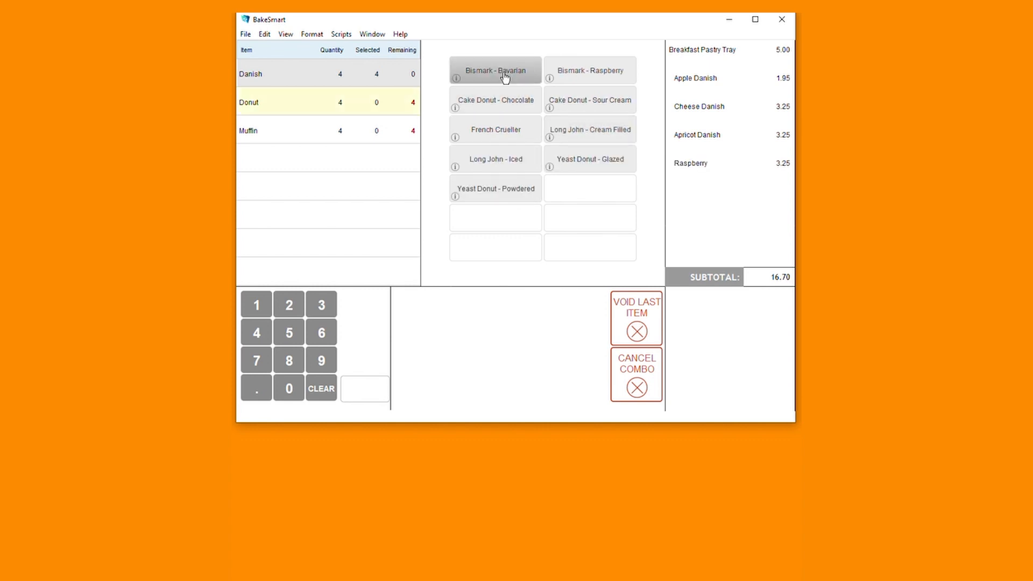
pyautogui.click(505, 77)
pyautogui.click(575, 74)
pyautogui.click(574, 102)
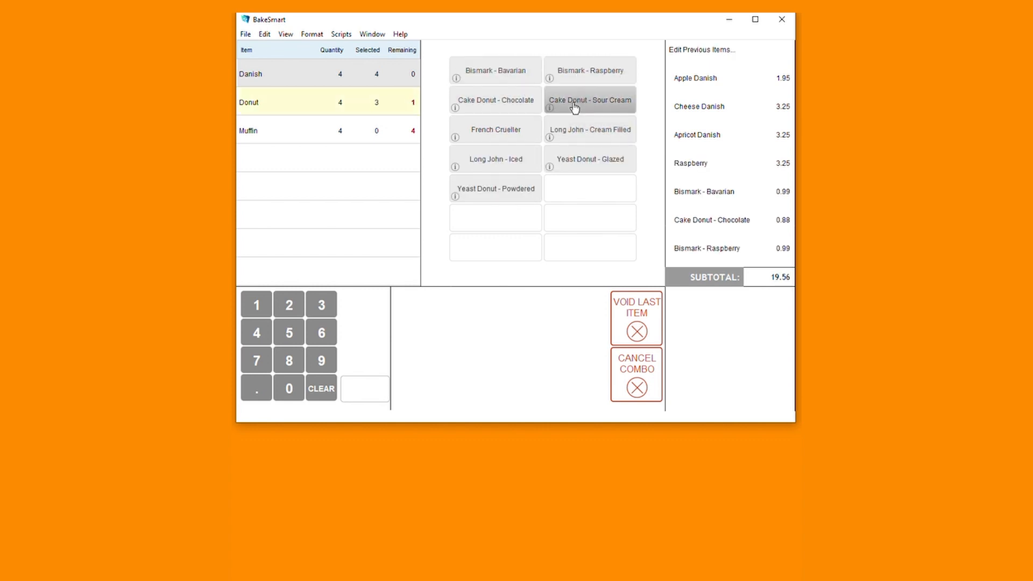
# Add Cranberry, Carrot, Apple Cinnamon and Blueberry muffins to the tray, bringing the subtotal to 28.55
pyautogui.click(526, 127)
pyautogui.click(496, 102)
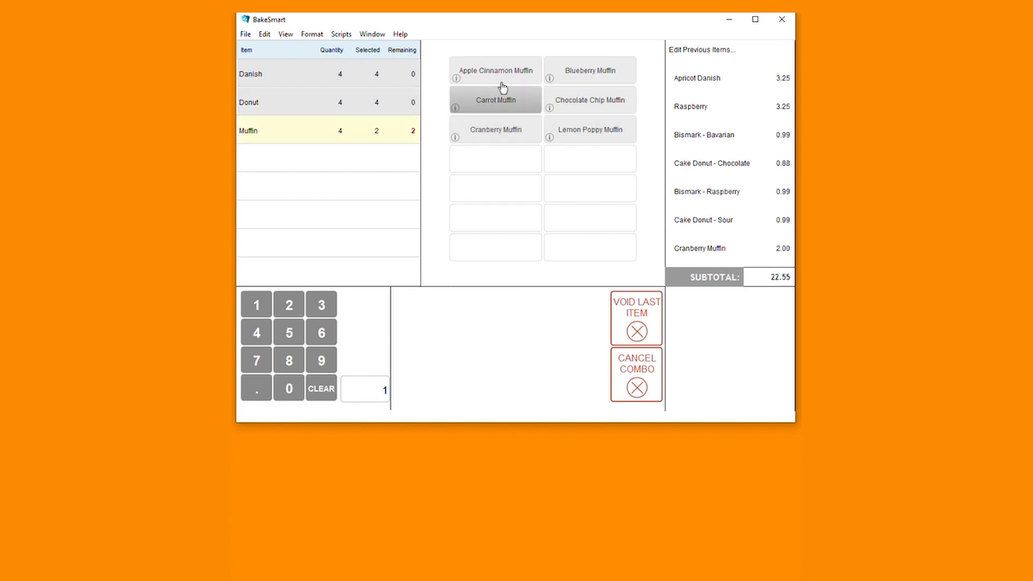
pyautogui.click(502, 78)
pyautogui.click(577, 77)
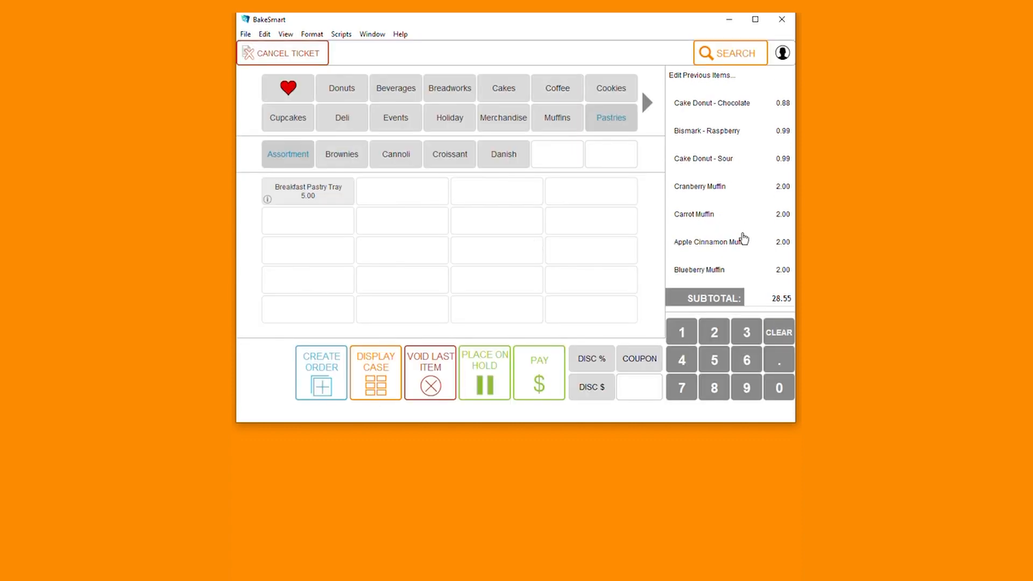
# Open payment for the tray ticket, showing 1.43 sales tax, 0.57 county tax and 30.55 due
pyautogui.click(525, 398)
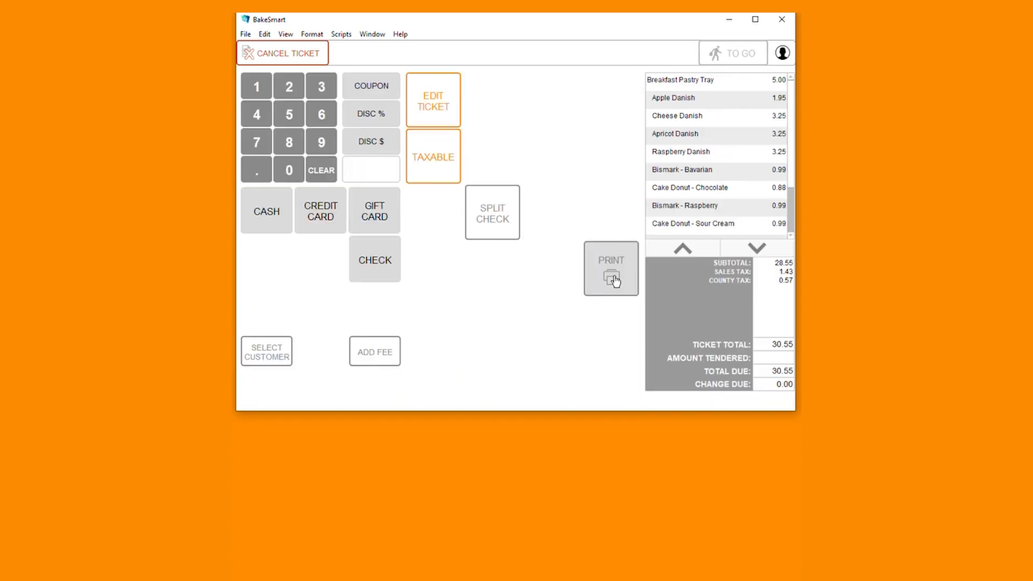